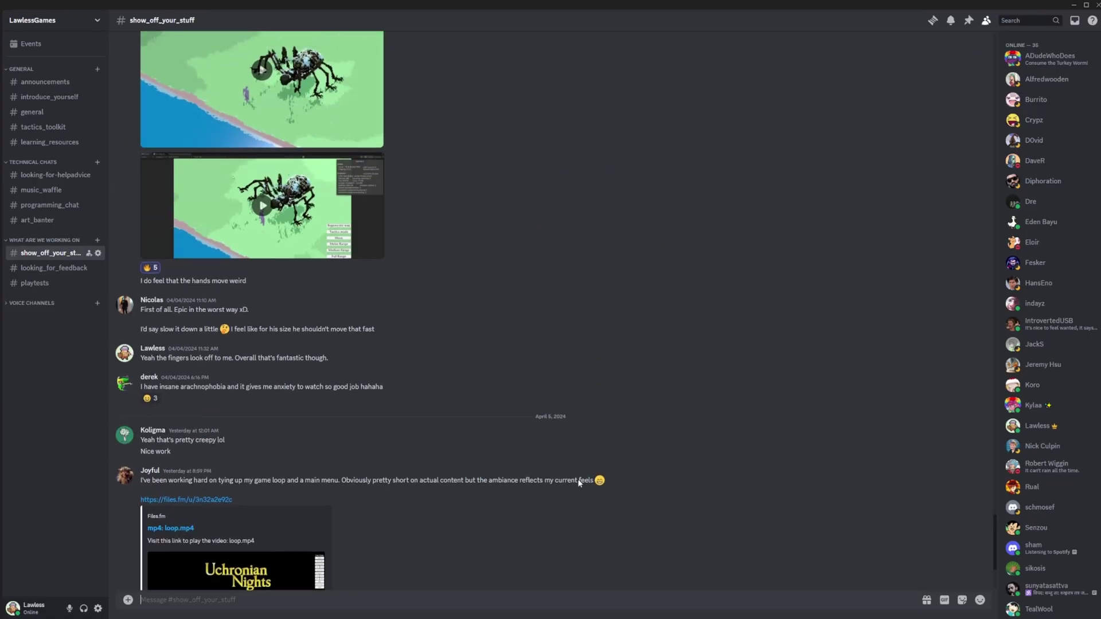
# Browse the show_off_your_stuff channel's older posts back to mid-March 2024.
pyautogui.scroll(15, 579, 483)
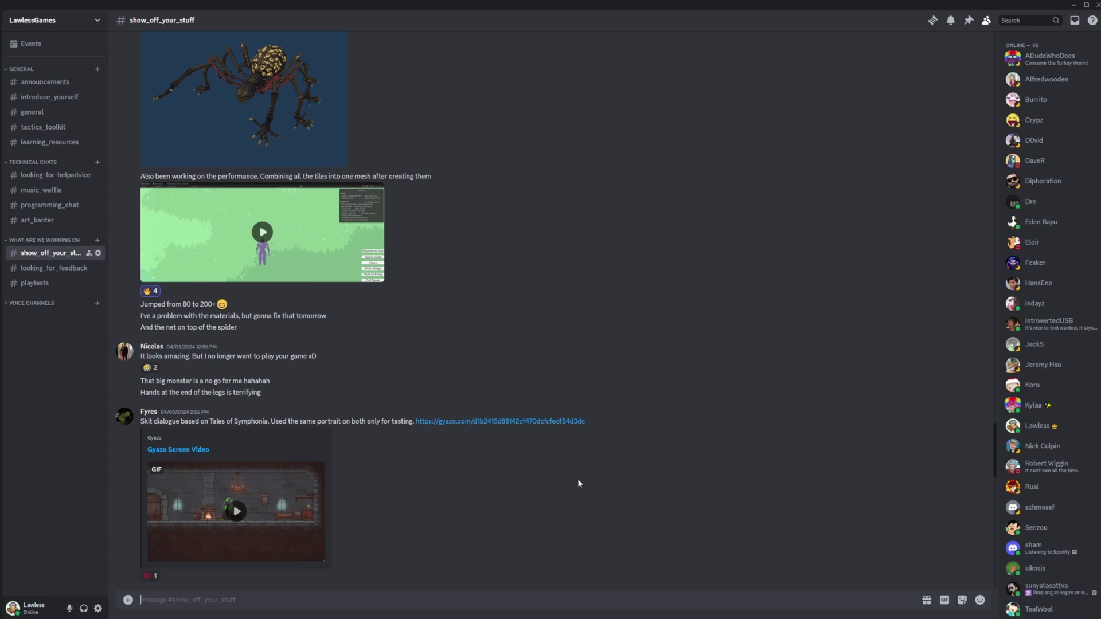
pyautogui.scroll(15, 578, 481)
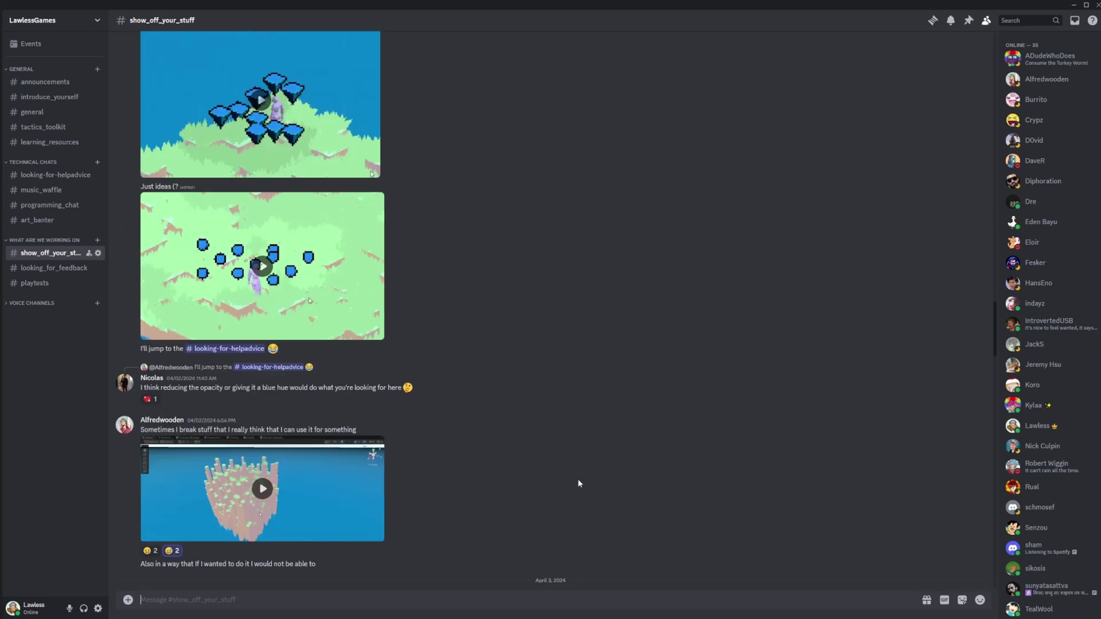
pyautogui.scroll(15, 579, 483)
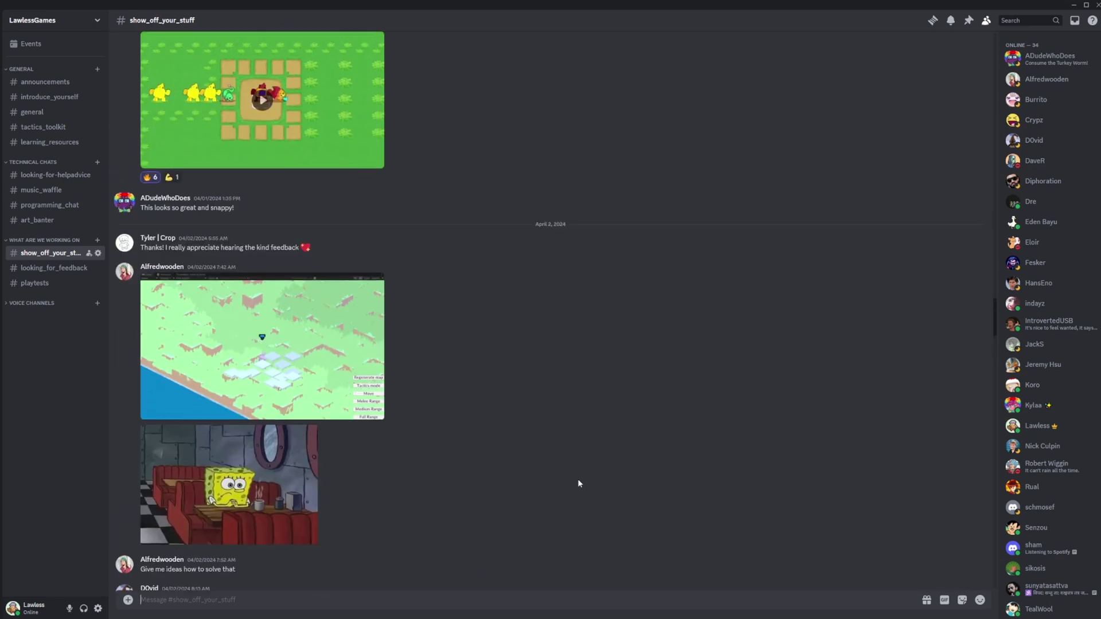
pyautogui.scroll(15, 578, 483)
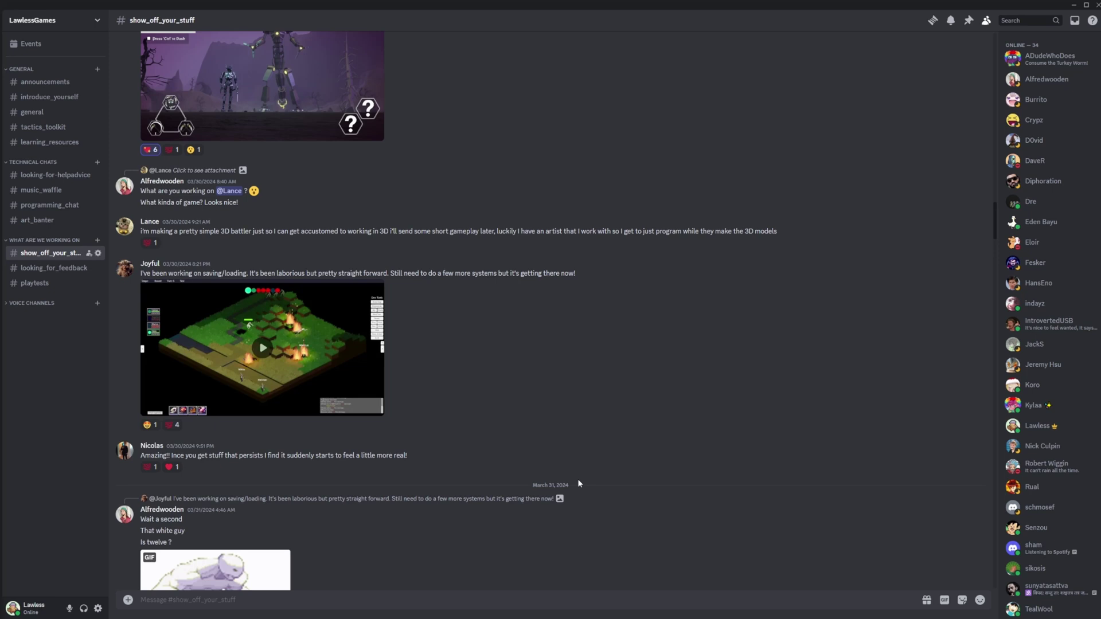
pyautogui.scroll(15, 577, 483)
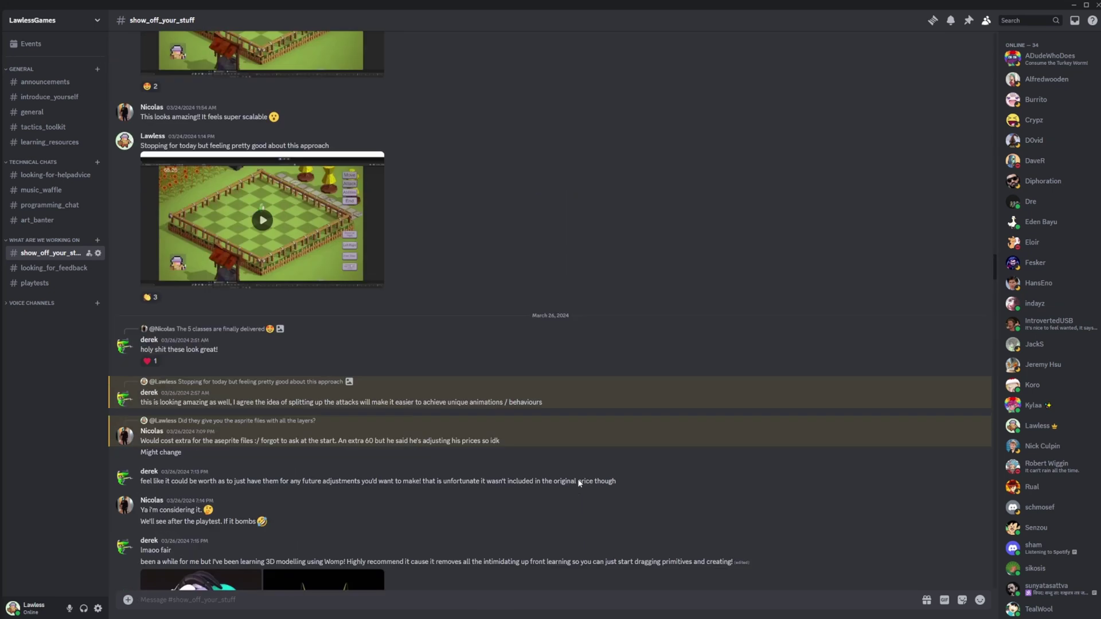
pyautogui.scroll(15, 578, 483)
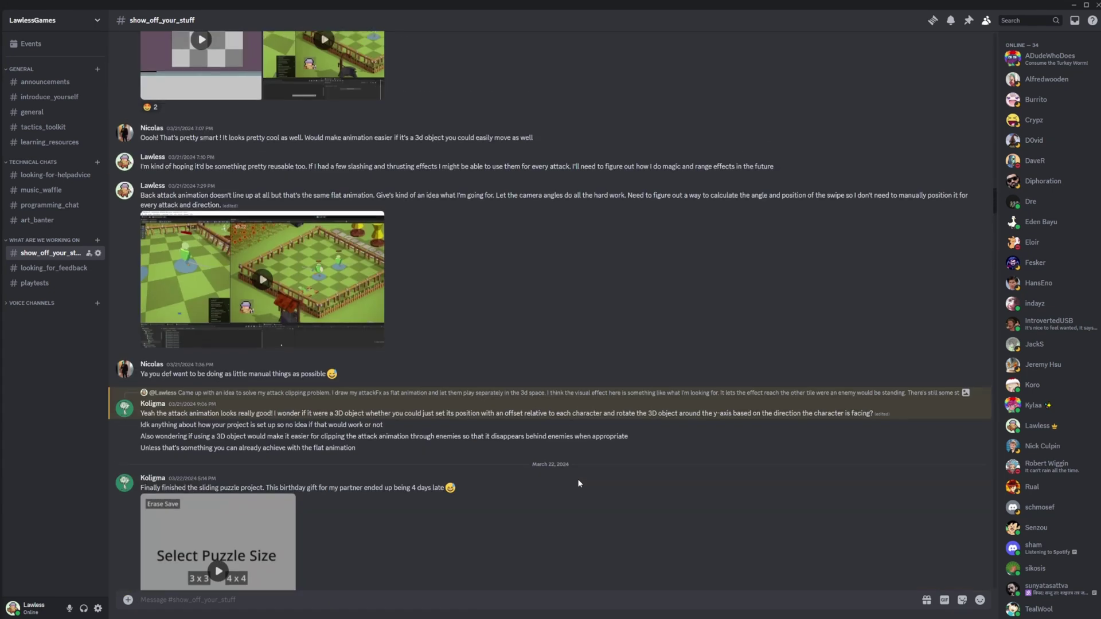
pyautogui.scroll(15, 578, 482)
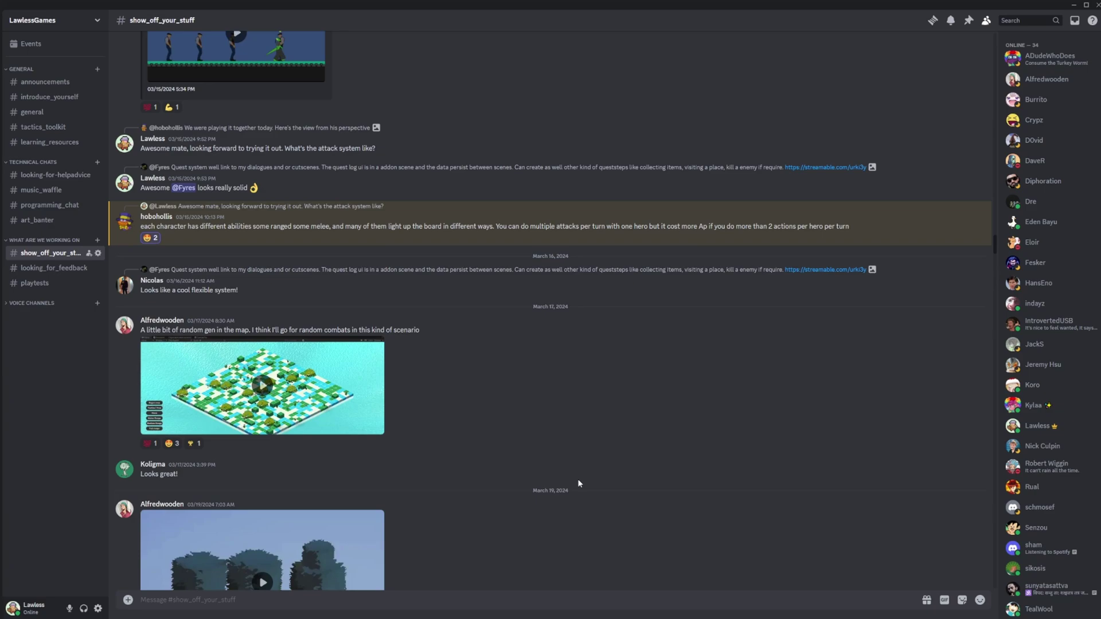
pyautogui.scroll(10, 578, 483)
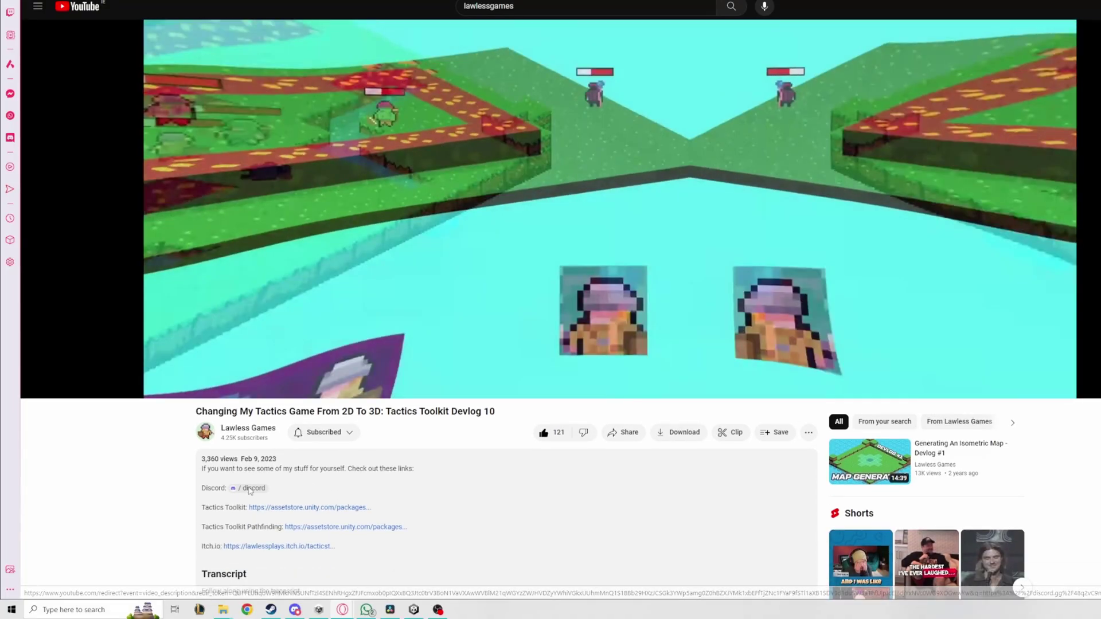
# Follow the Discord link in the description of the YouTube video "Changing My Tactics Game From 2D To 3D: Tactics Toolkit Devlog 10".
pyautogui.click(250, 489)
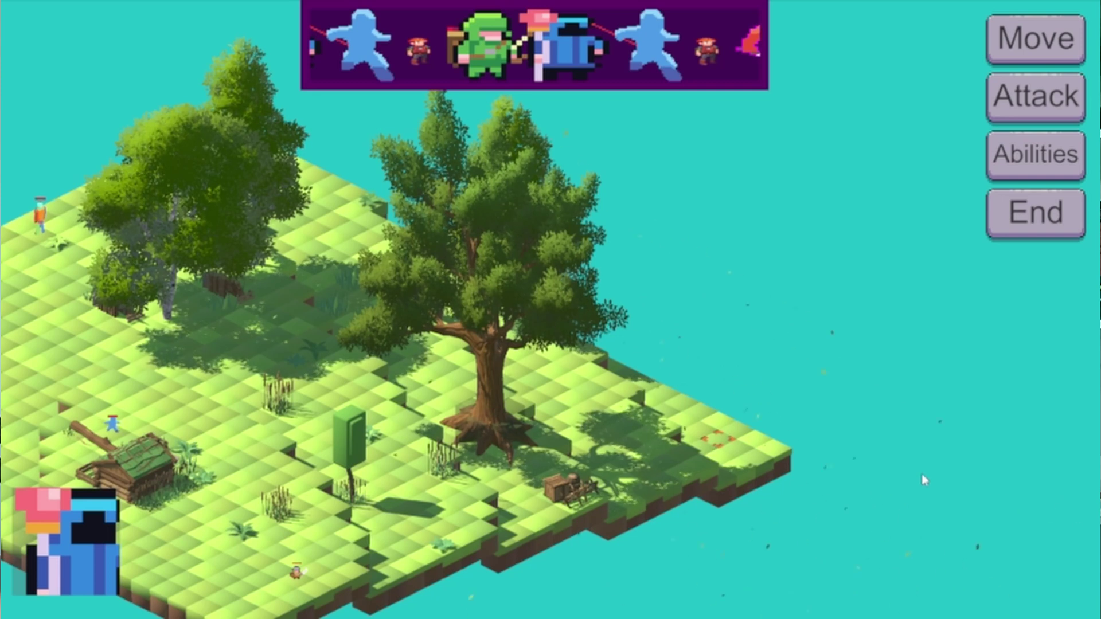
# Rotate the tactics game's camera around the stepped grass map to view its trees, cabin and characters from every side.
pyautogui.press('e')
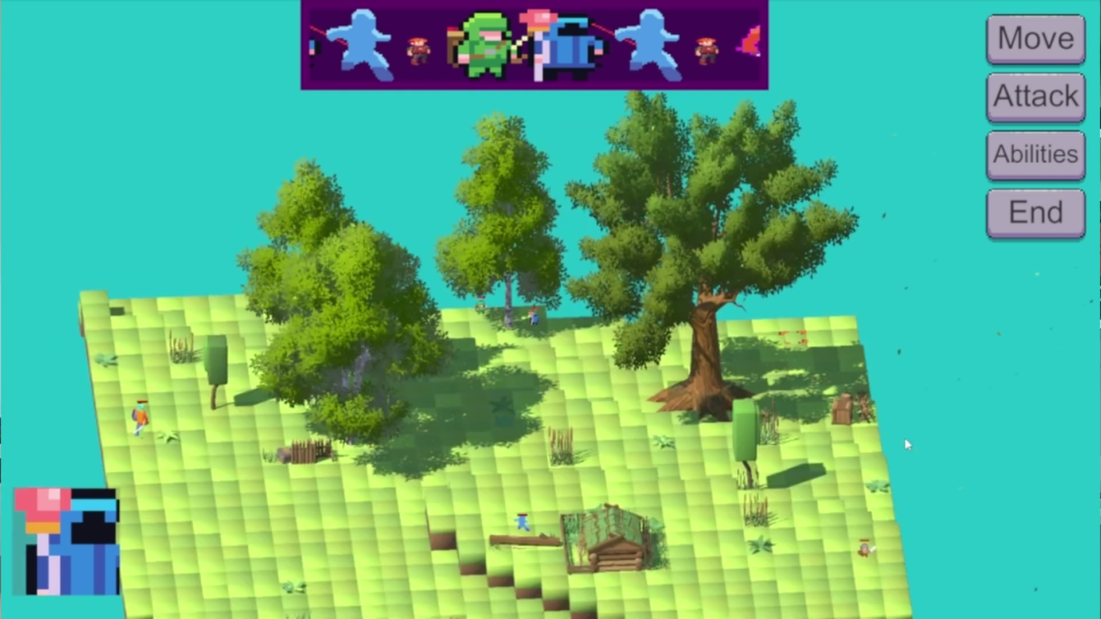
pyautogui.press('e')
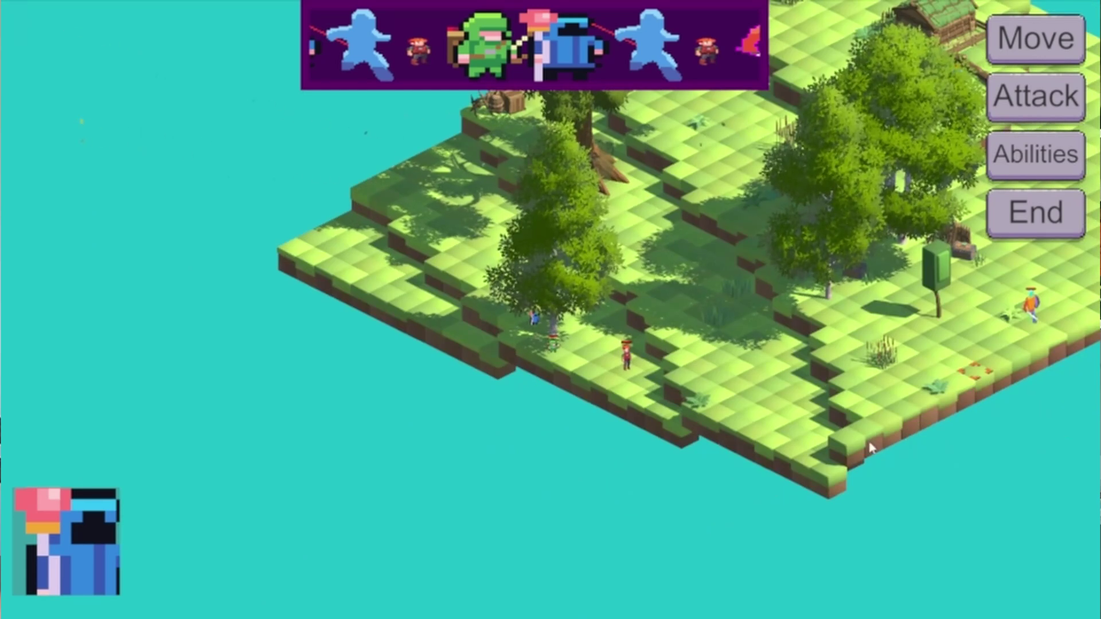
pyautogui.press('e')
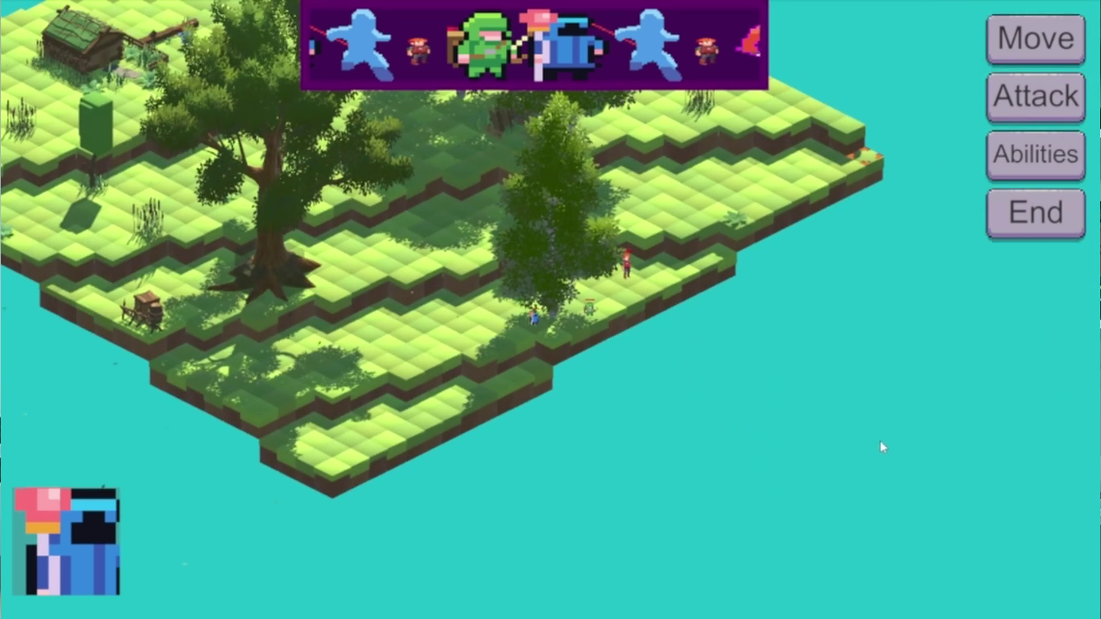
pyautogui.press('e')
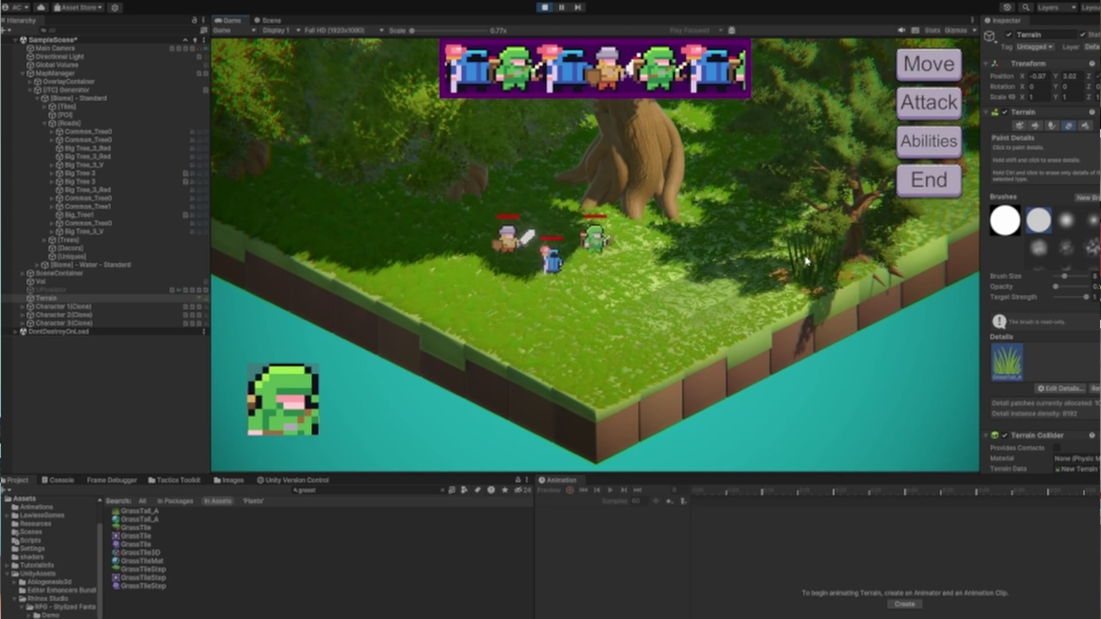
# Start the green archer's move and end the blue mage's turn in the Unity grass terrain scene.
pyautogui.click(928, 64)
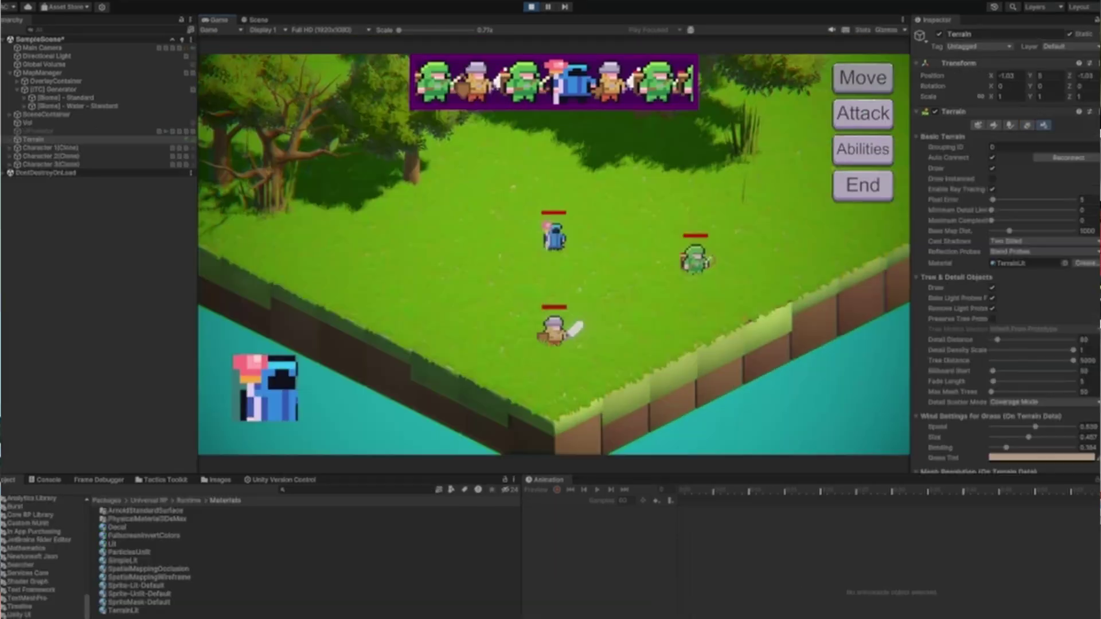
pyautogui.click(863, 190)
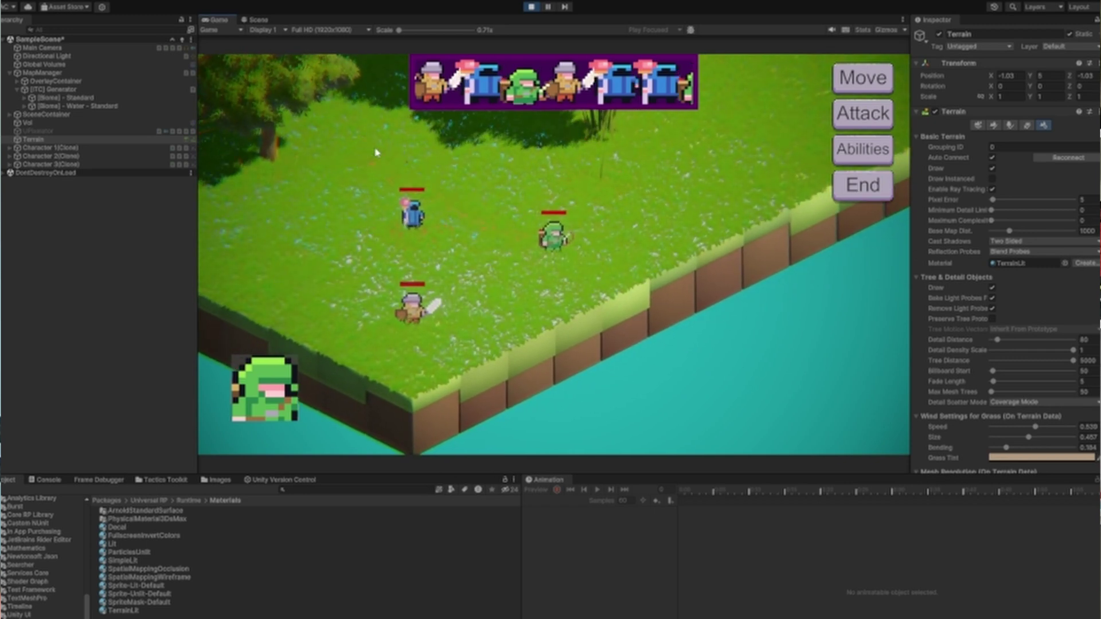
pyautogui.moveTo(487, 172); pyautogui.dragTo(623, 257, button='right')
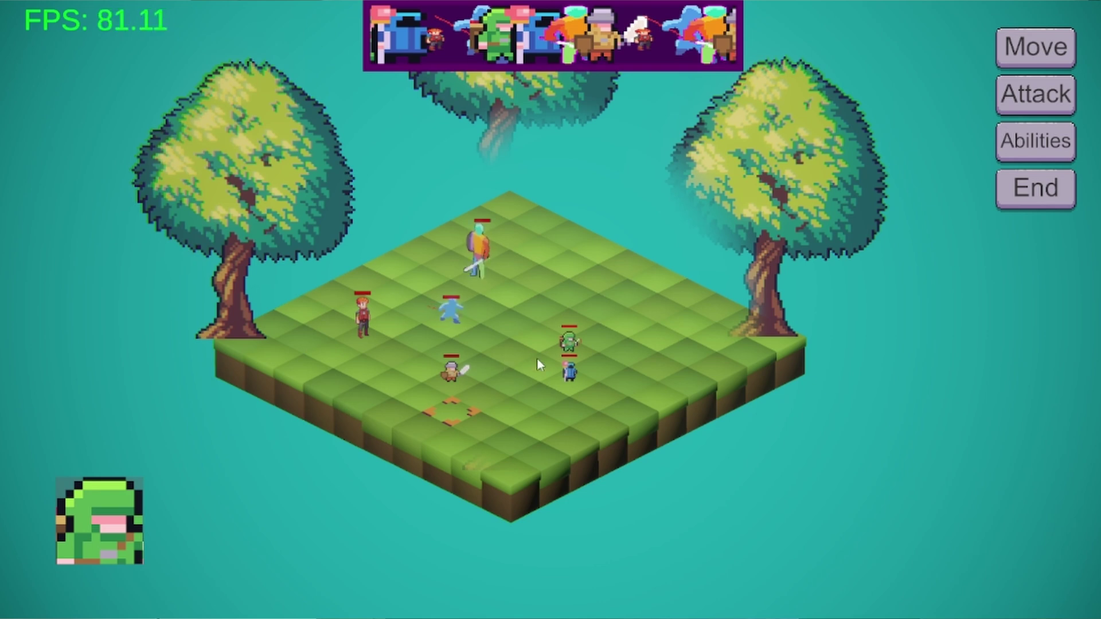
# Examine from all sides, near and far, how the pixel-art trees fade in front of the characters on the square grass map.
pyautogui.press('e')
pyautogui.press('e')
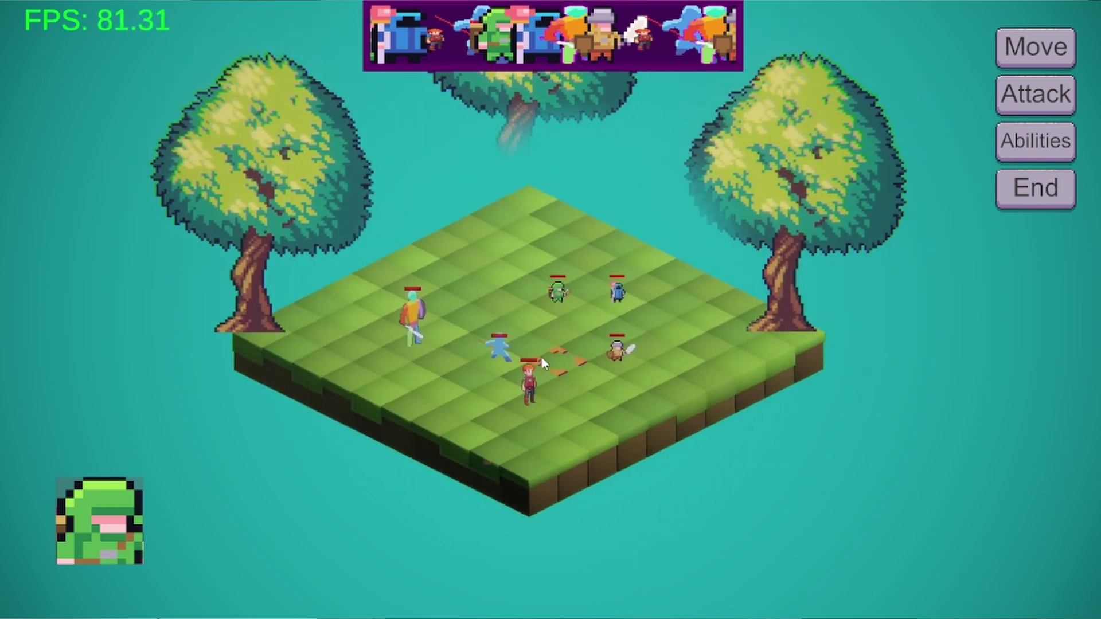
pyautogui.press('e')
pyautogui.press('e')
pyautogui.scroll(5, 569, 335)
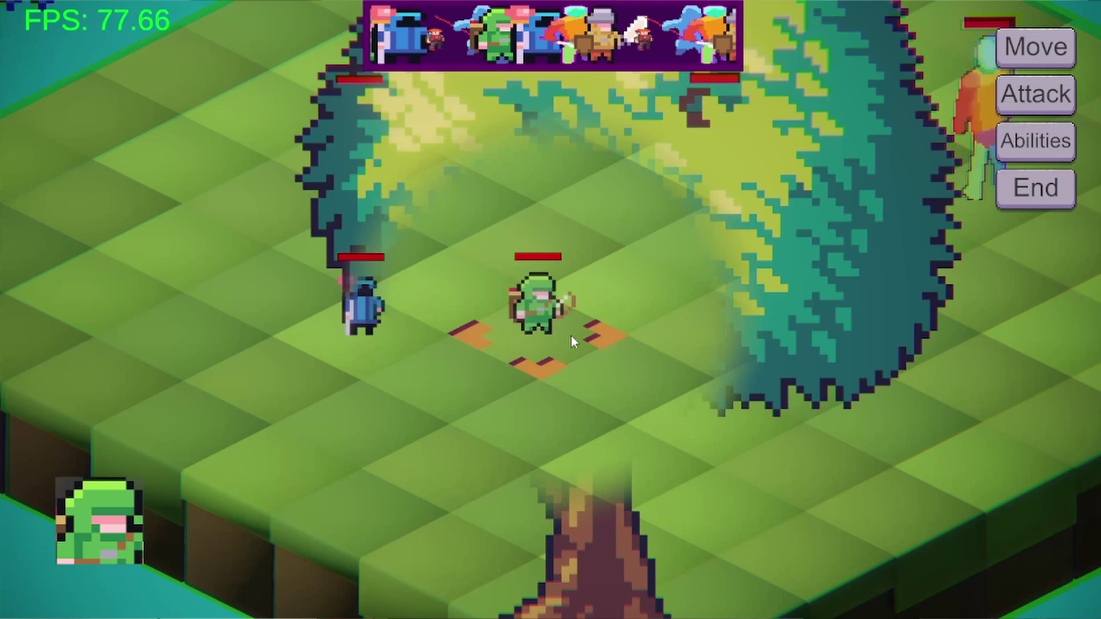
pyautogui.scroll(-5, 570, 336)
pyautogui.press('e')
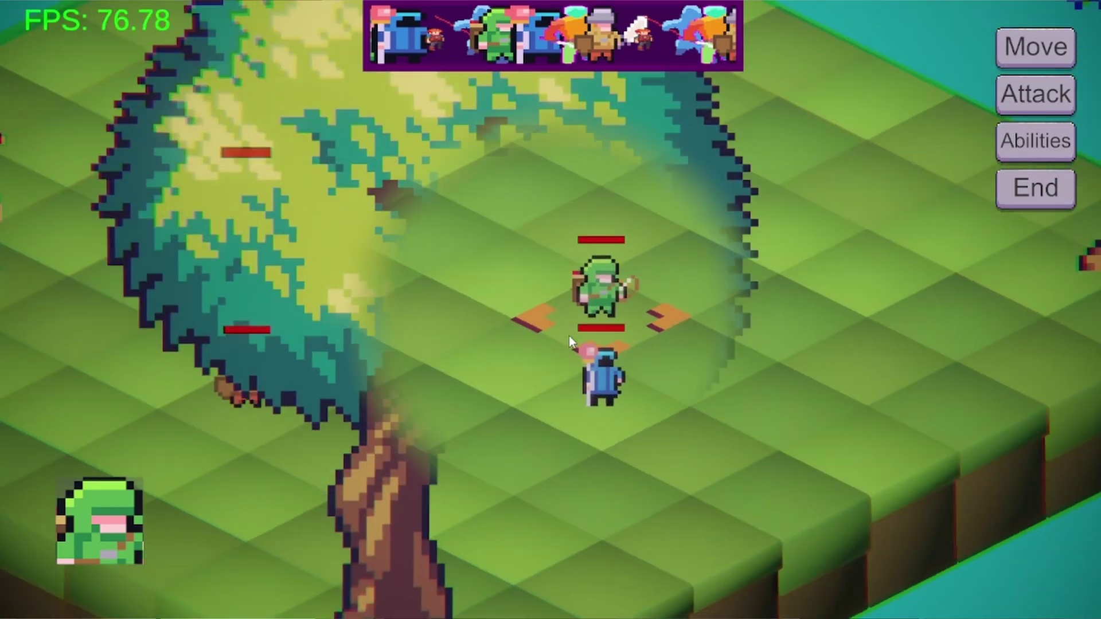
pyautogui.scroll(5, 568, 335)
pyautogui.scroll(-5, 569, 336)
pyautogui.press('e')
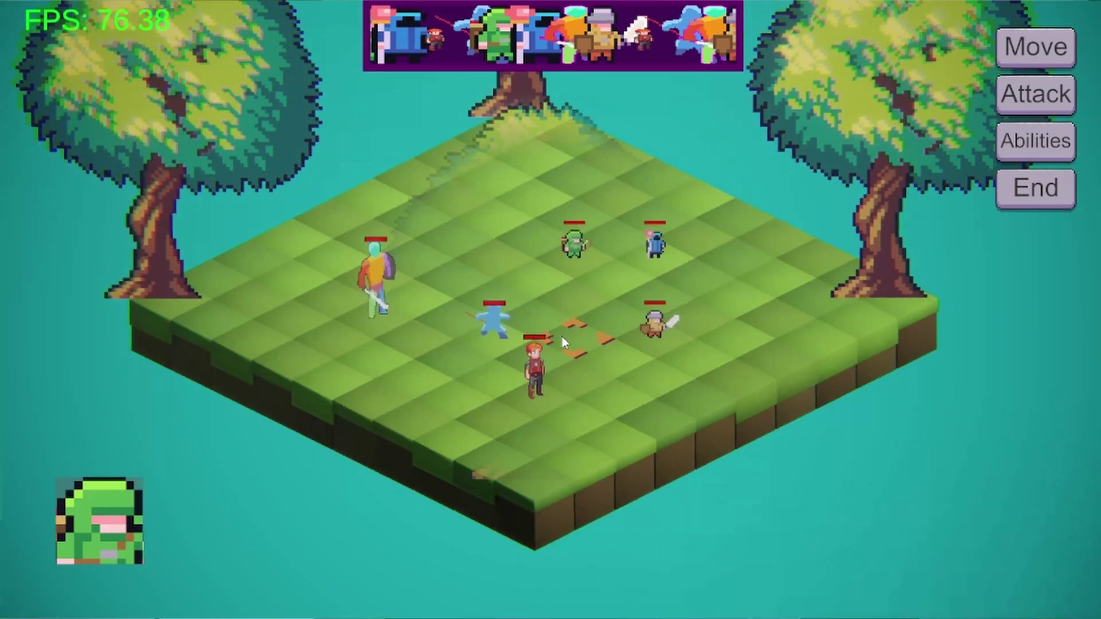
pyautogui.press('e')
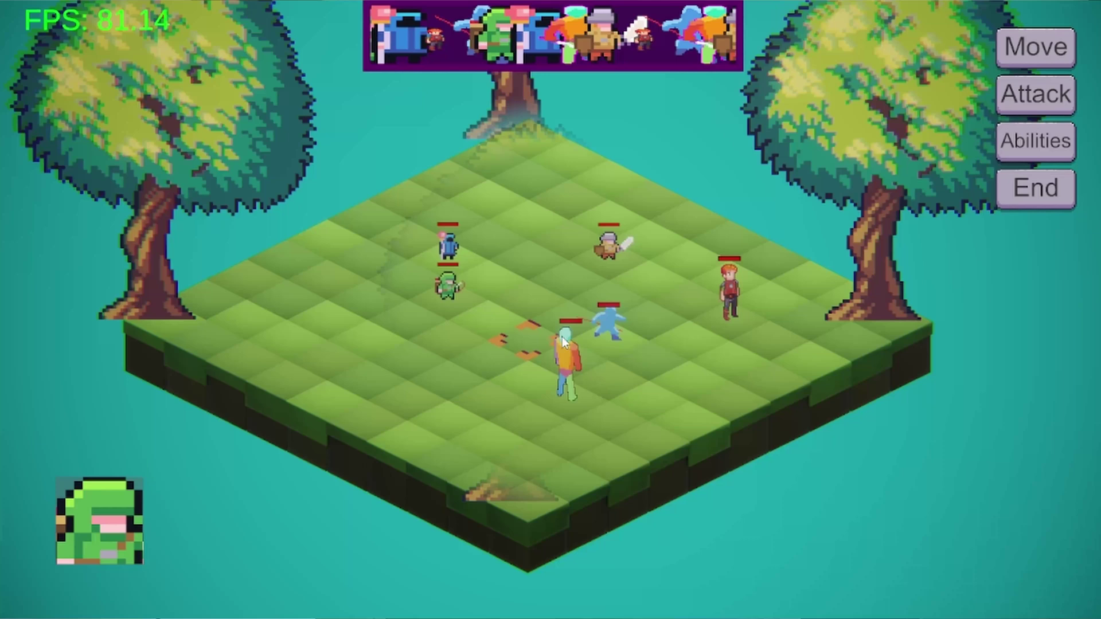
pyautogui.scroll(-2, 562, 337)
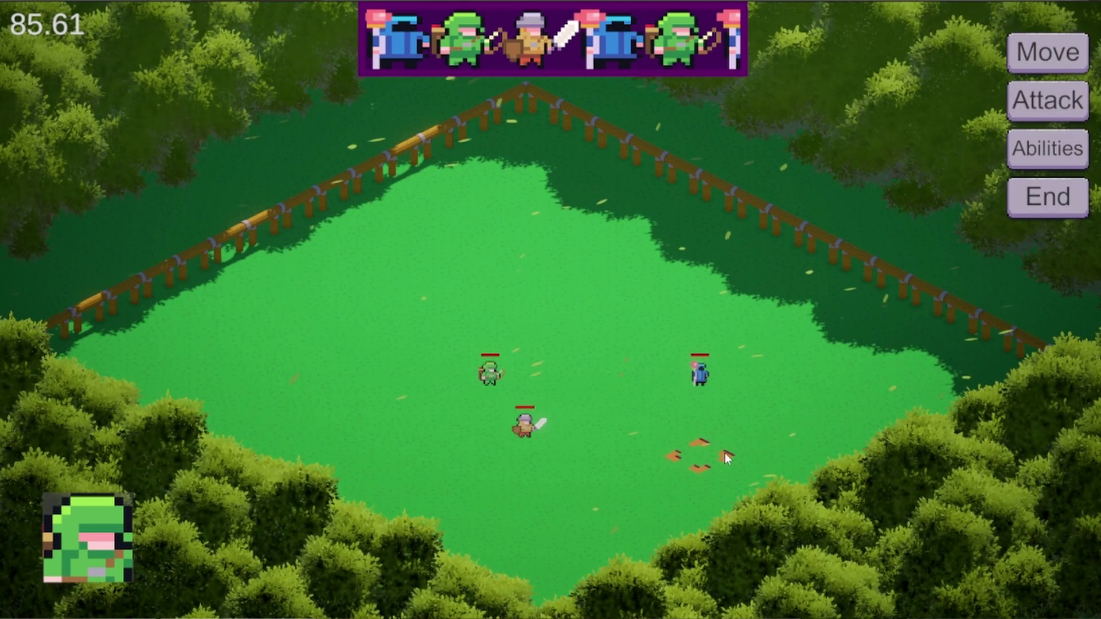
# Inspect the fenced forest arena from several angles, checking the surrounding trees, shadows and fence.
pyautogui.press('e')
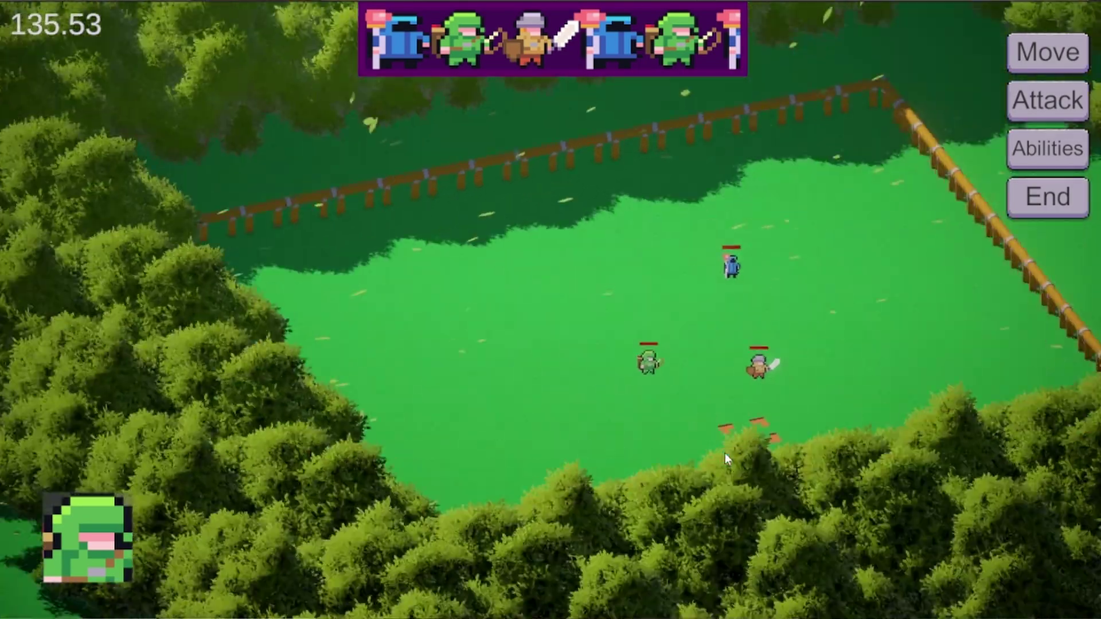
pyautogui.press('e')
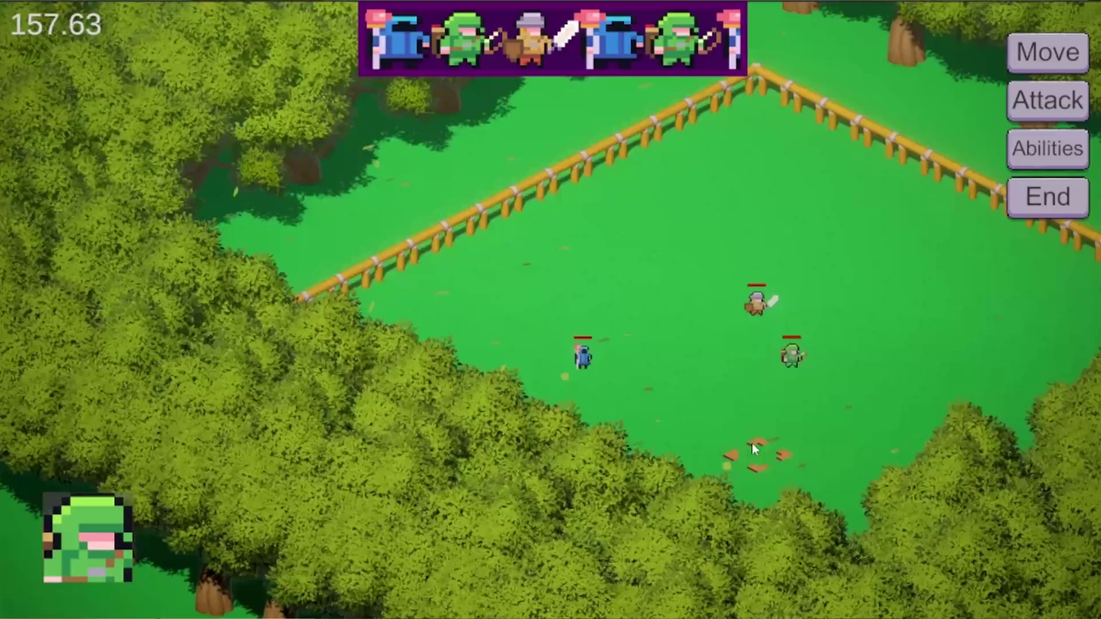
pyautogui.press('e')
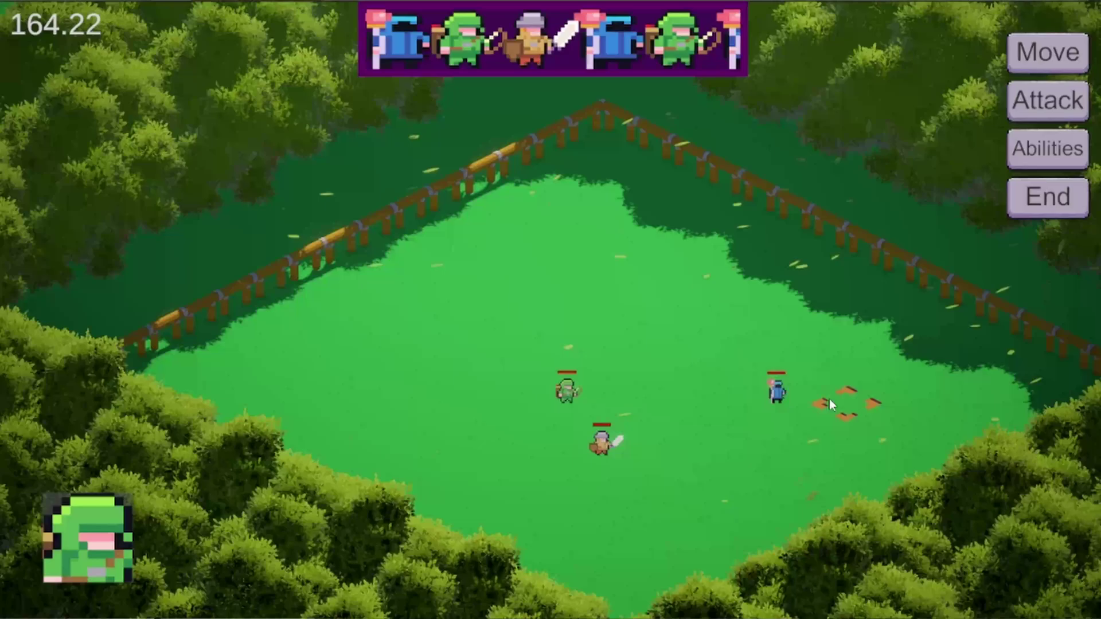
pyautogui.press('w')
pyautogui.press('d')
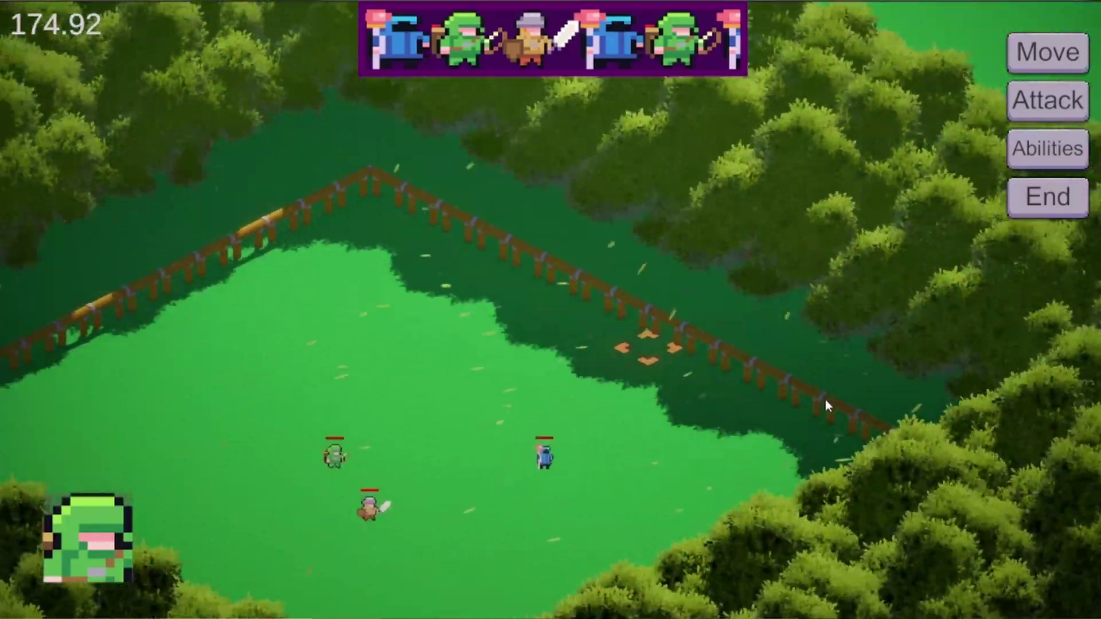
pyautogui.press('a')
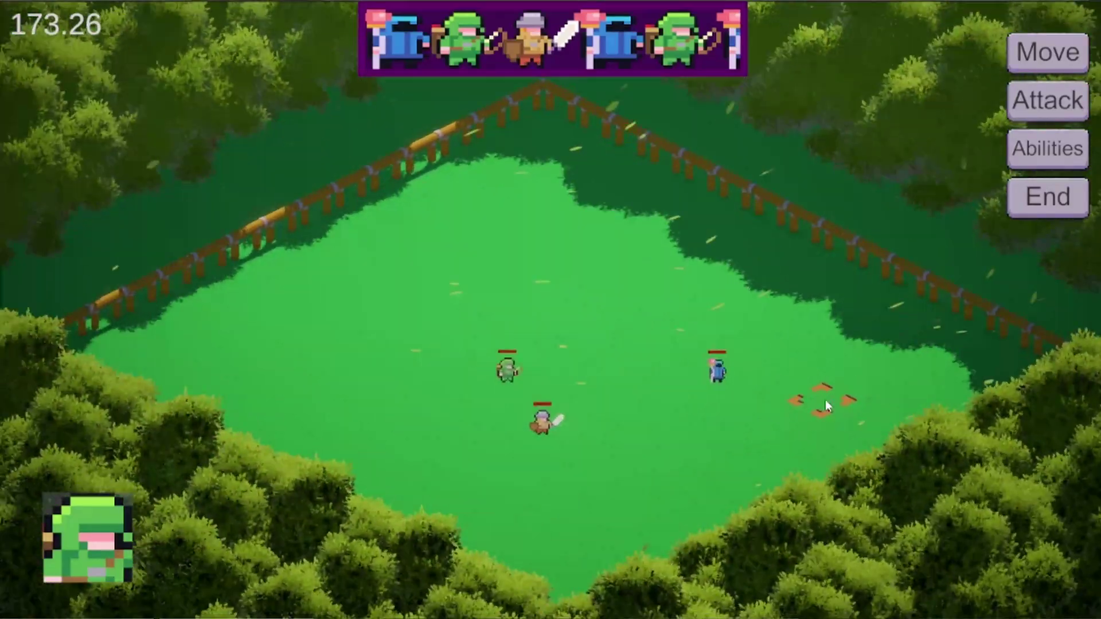
pyautogui.press('q')
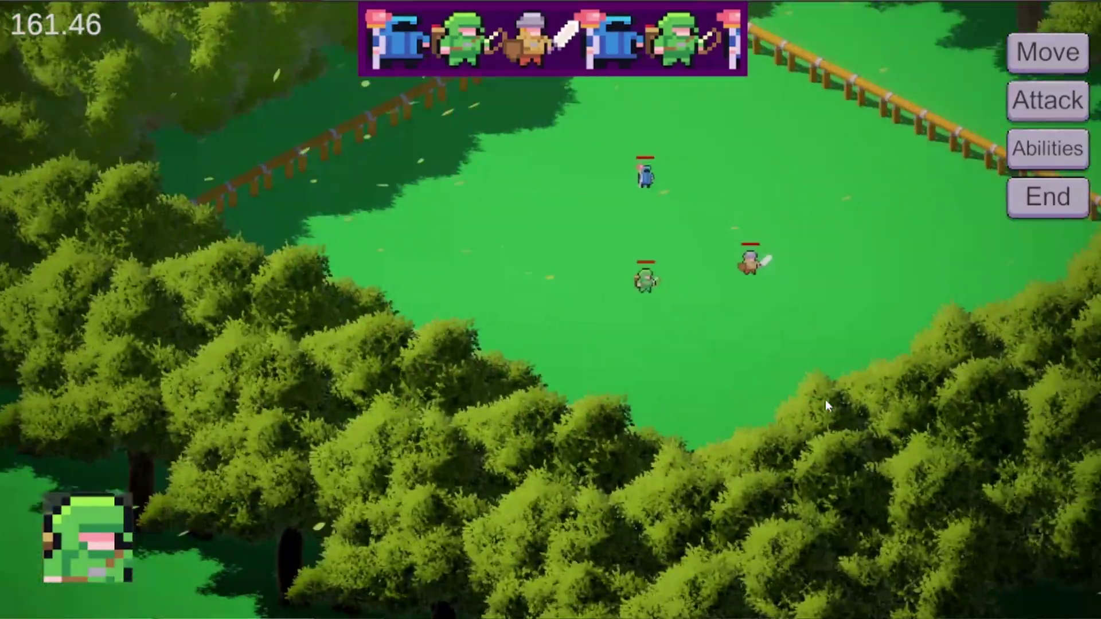
pyautogui.press('w')
pyautogui.press('d')
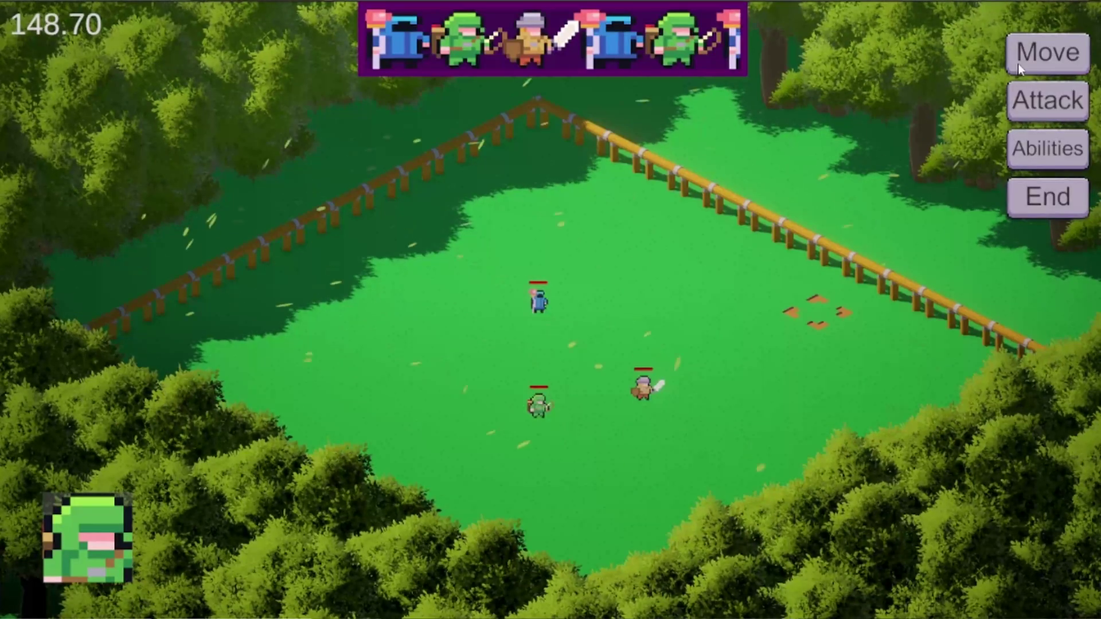
# Move the green archer to a highlighted tile behind the swordsman in the fenced forest arena.
pyautogui.click(1016, 64)
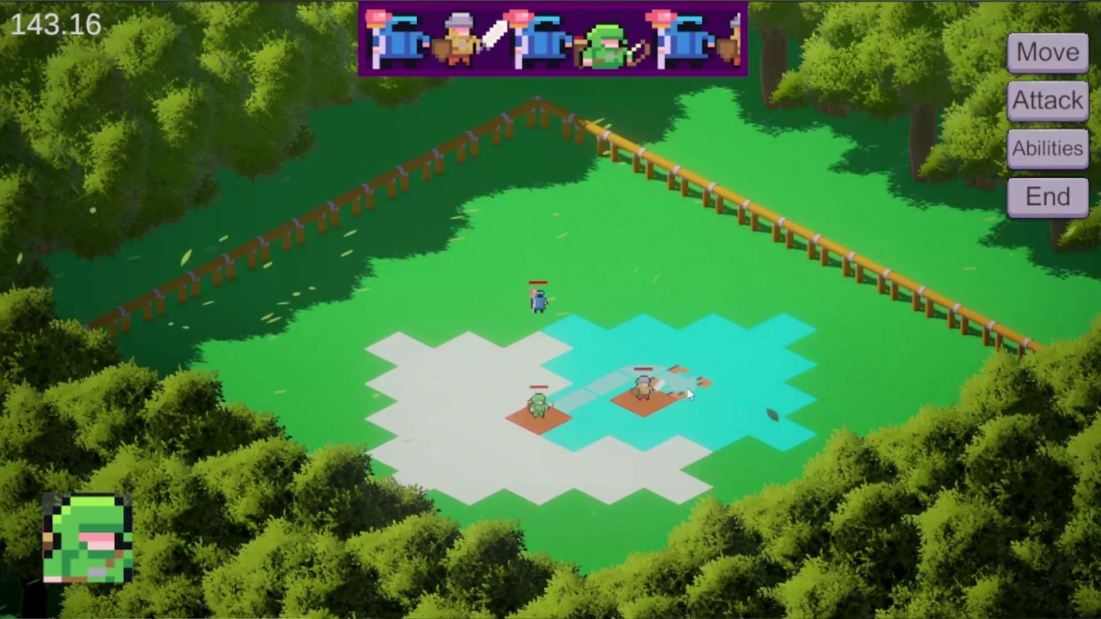
pyautogui.click(679, 338)
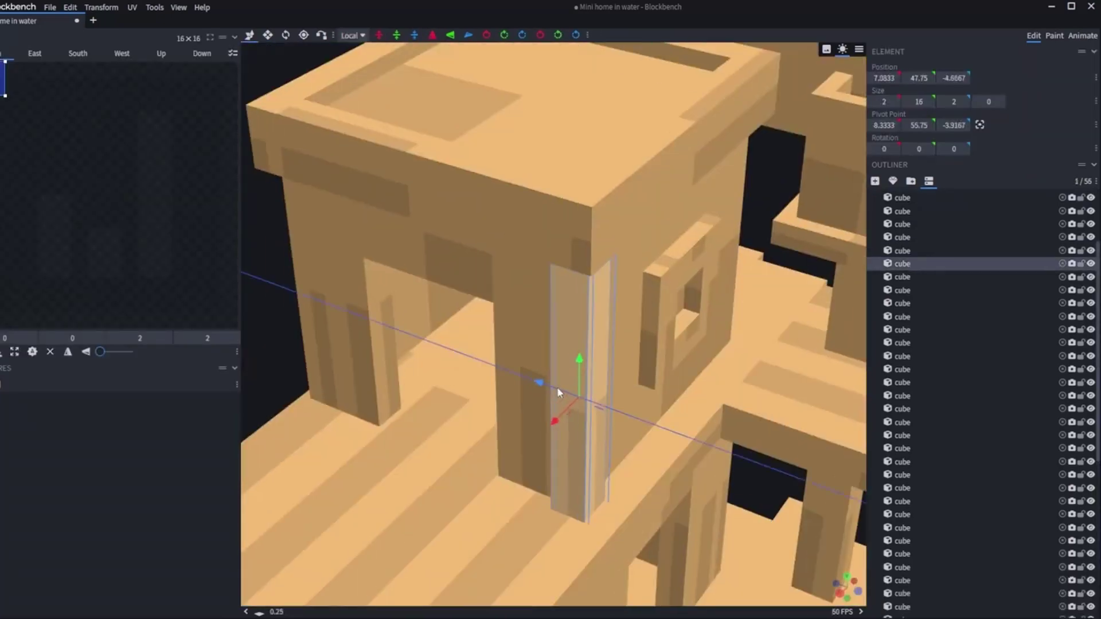
# Switch to Blockbench and duplicate the selected 2 × 16 × 2 corner post cube of the Mini home in water model.
pyautogui.hotkey('ctrl', 'd')
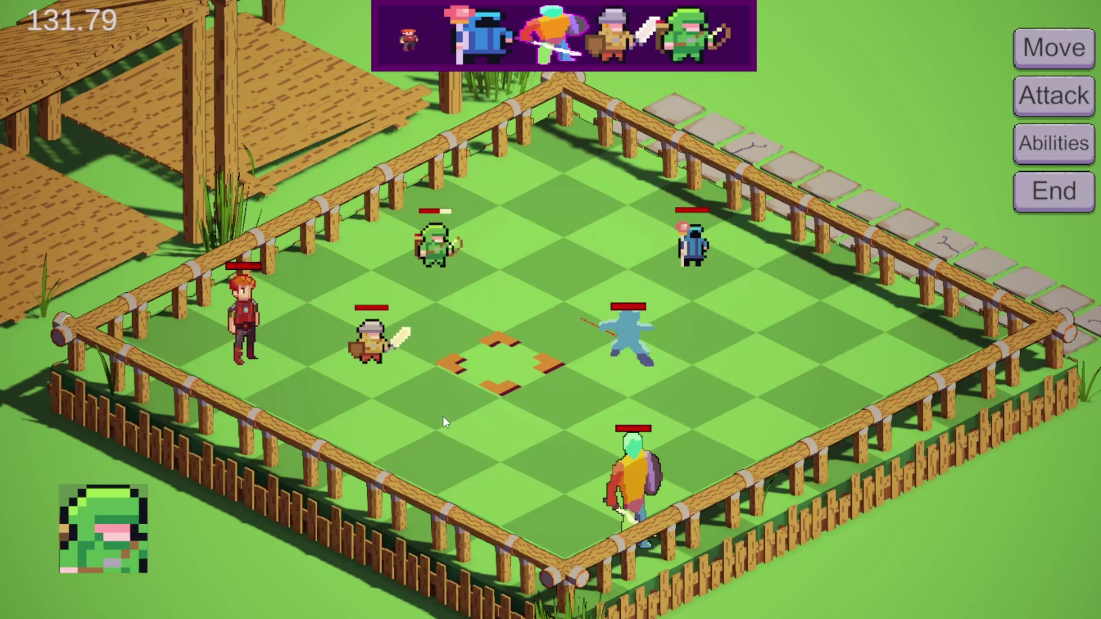
# Move the green archer one tile closer to the blue fighter in the fenced checkerboard arena and attack that fighter.
pyautogui.click(1066, 50)
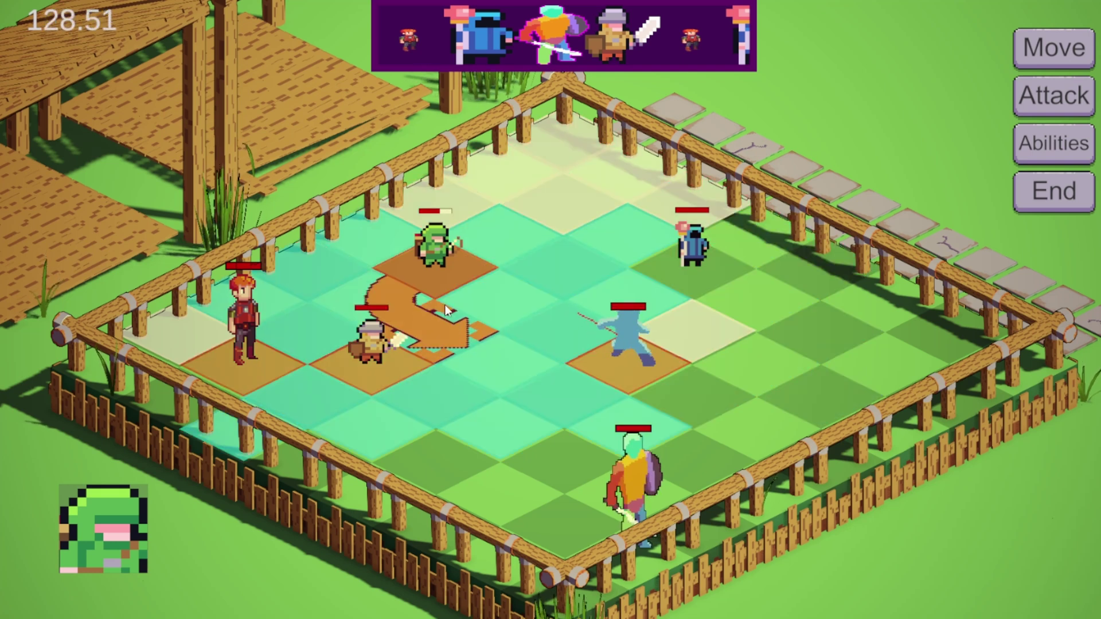
pyautogui.click(491, 288)
pyautogui.click(1059, 101)
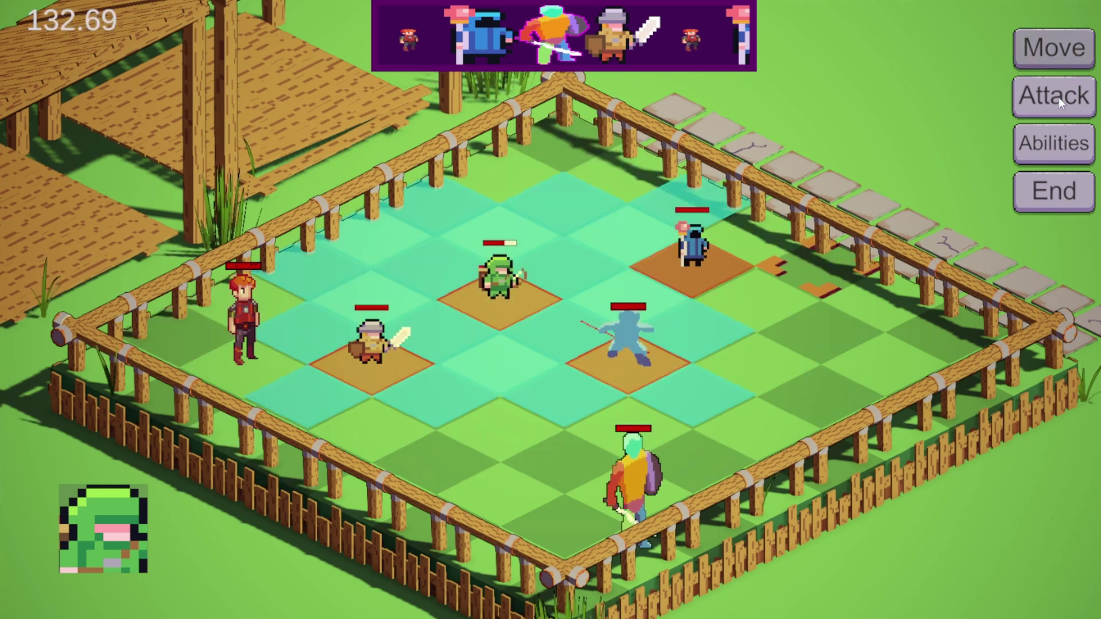
pyautogui.click(611, 352)
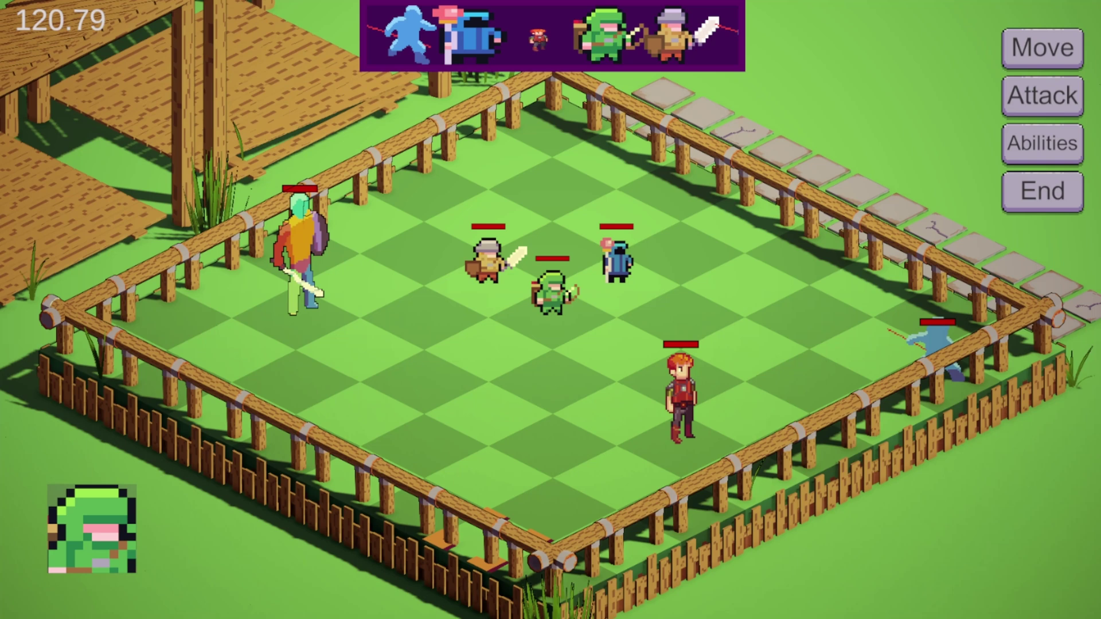
# Rotate the camera through a full turn around the fenced checkerboard arena with the wooden buildings.
pyautogui.press('e')
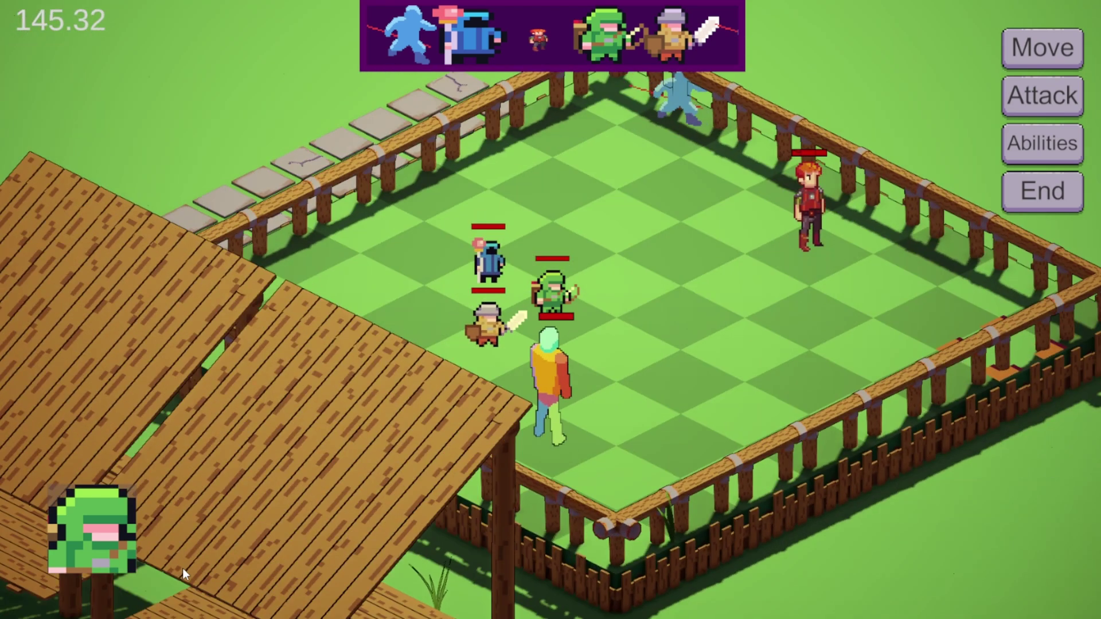
pyautogui.press('e')
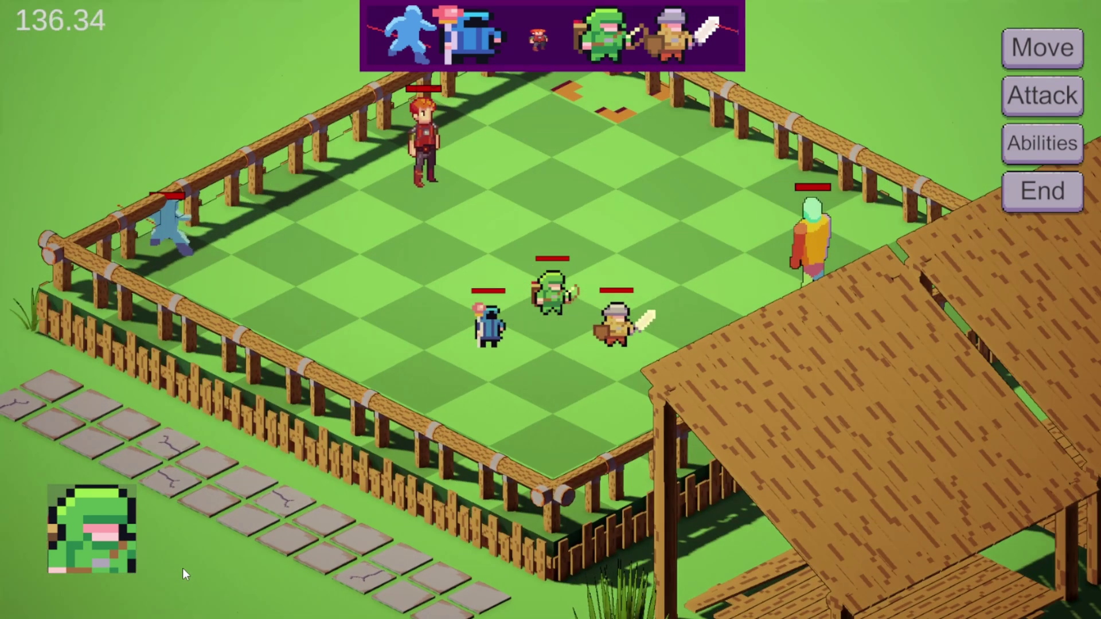
pyautogui.press('e')
pyautogui.press('e')
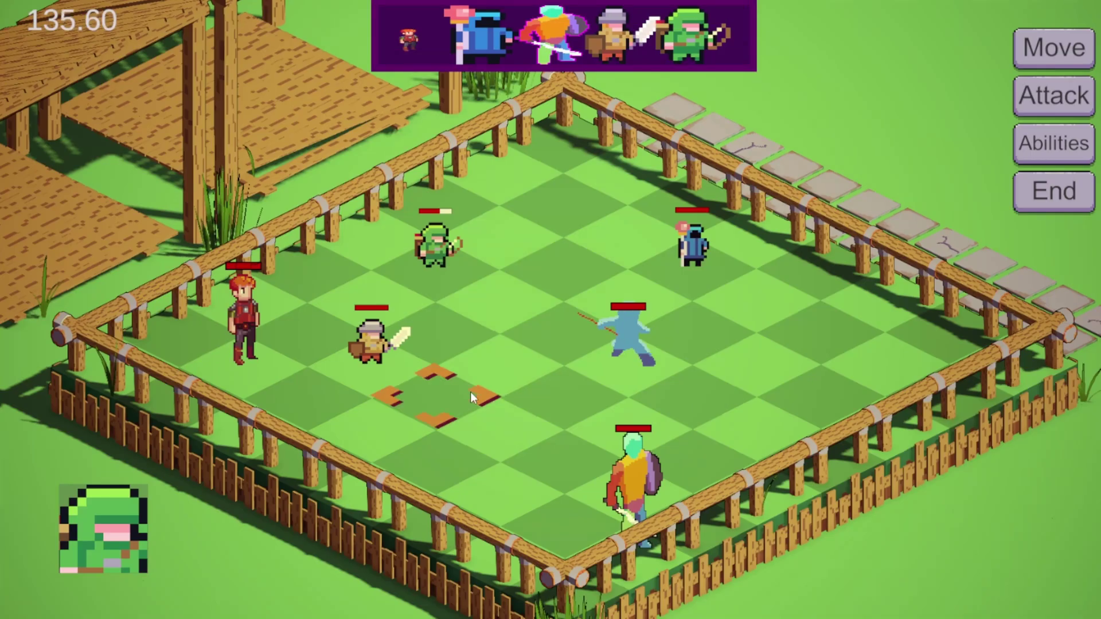
# Move the green archer one tile towards the arena's centre and attack the nearby blue fighter.
pyautogui.click(1060, 49)
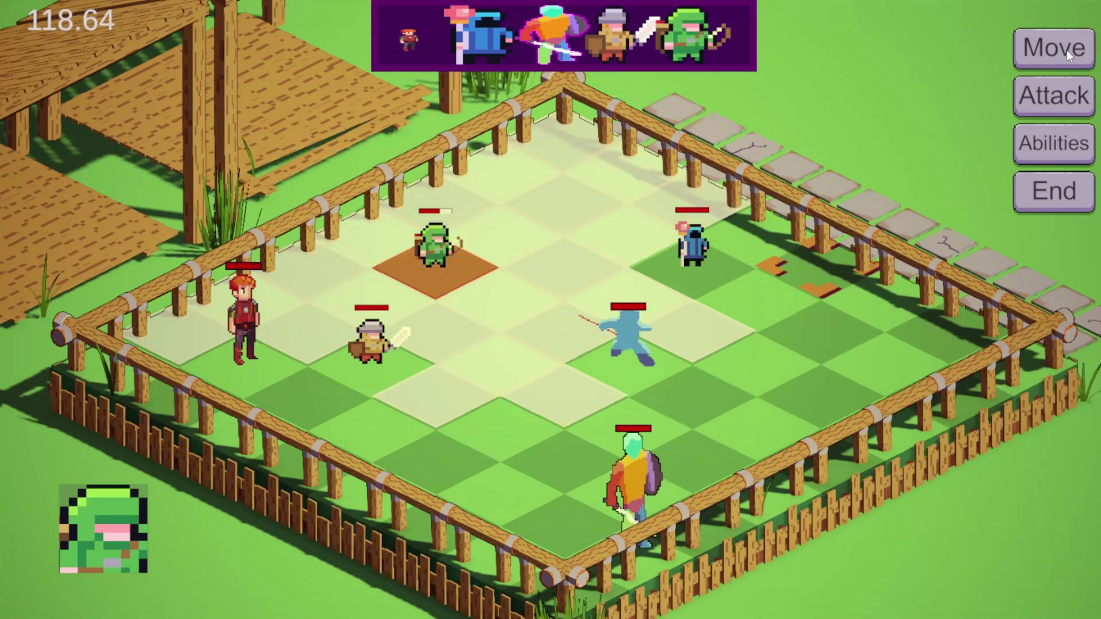
pyautogui.click(1053, 95)
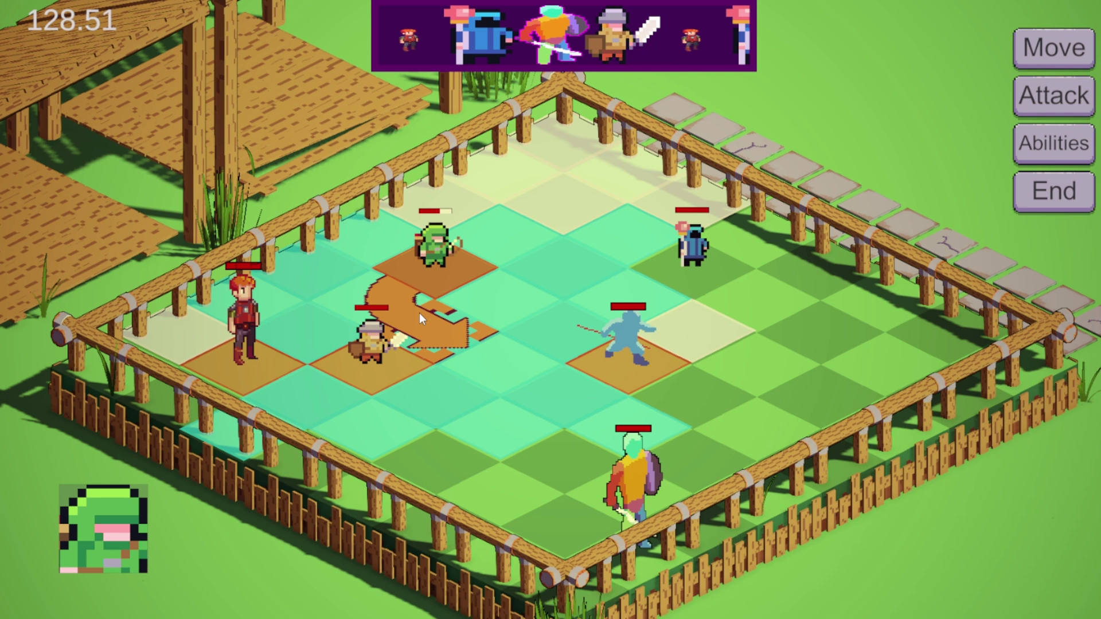
pyautogui.click(492, 287)
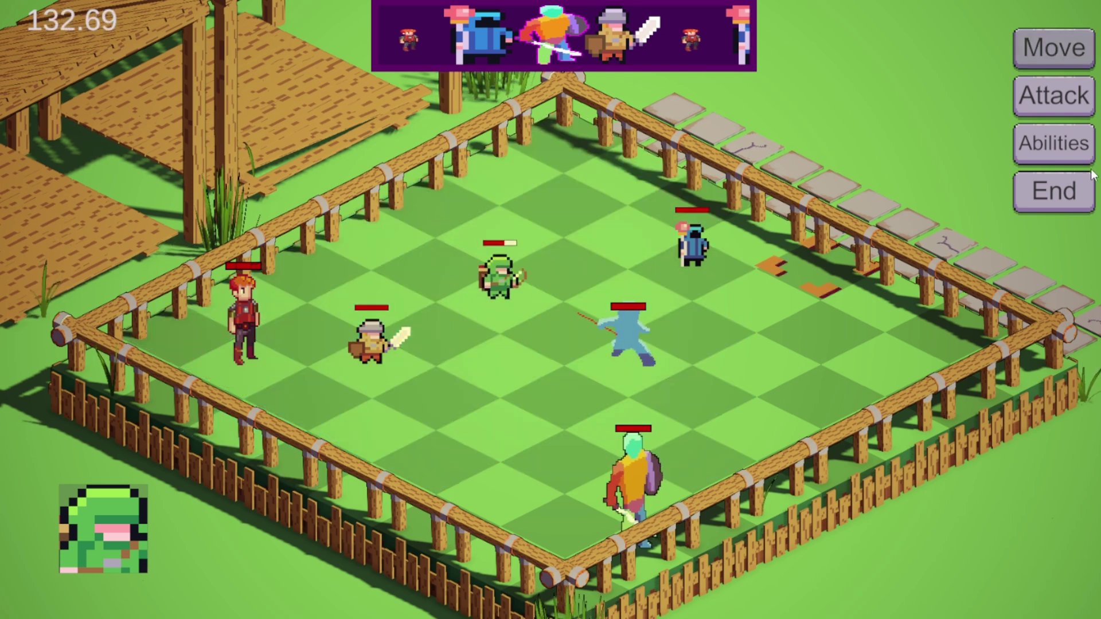
pyautogui.click(1054, 96)
pyautogui.click(612, 354)
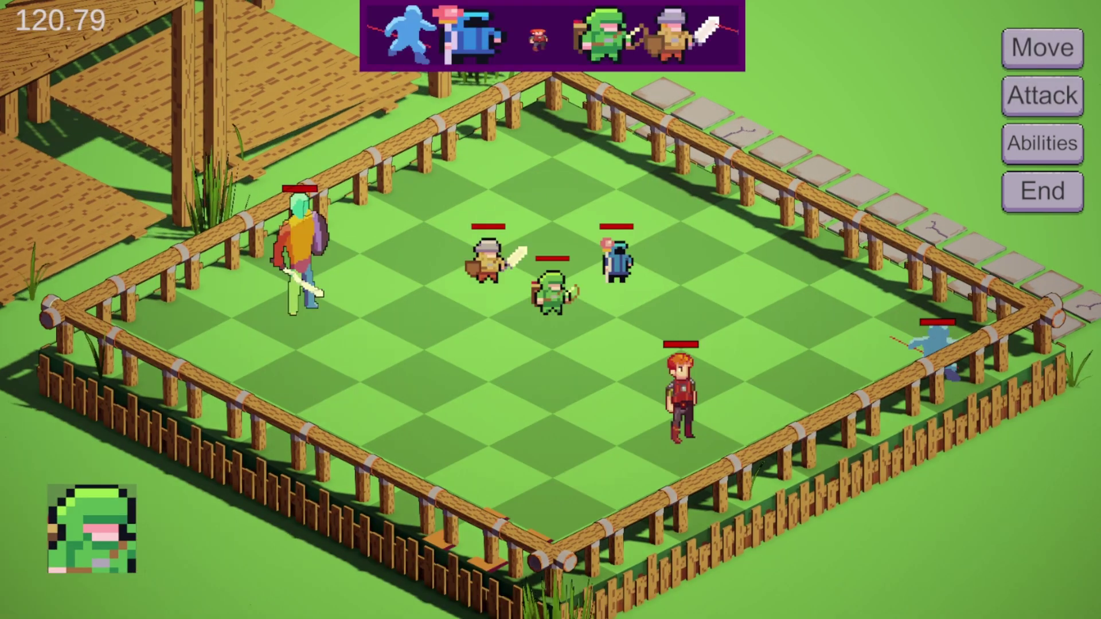
# Rotate the camera around the fenced checkerboard arena in the opposite direction.
pyautogui.press('q')
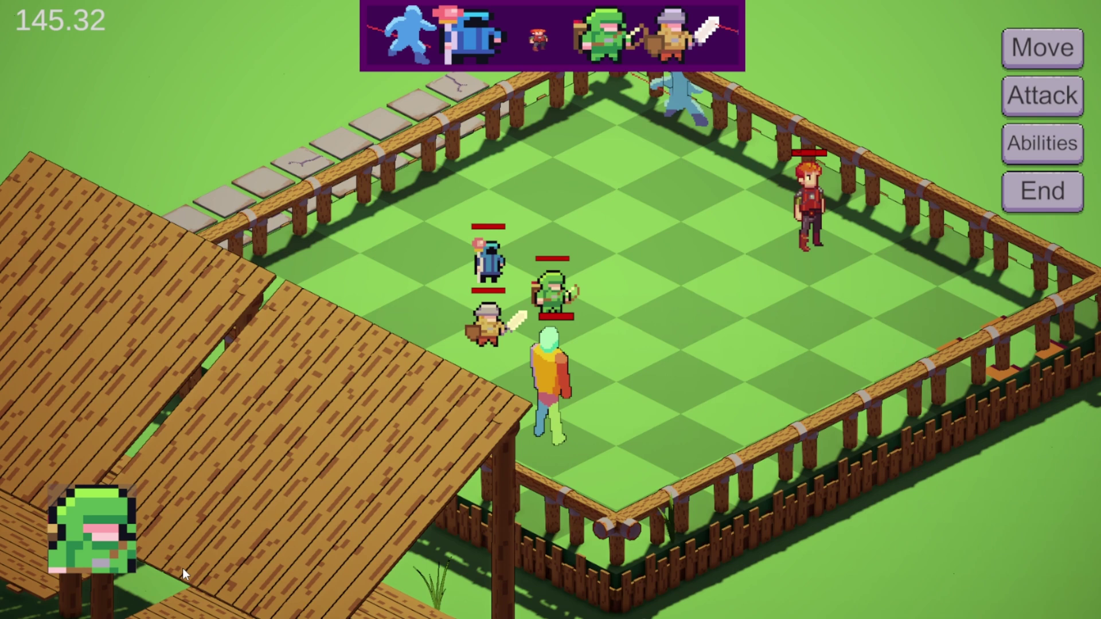
pyautogui.press('q')
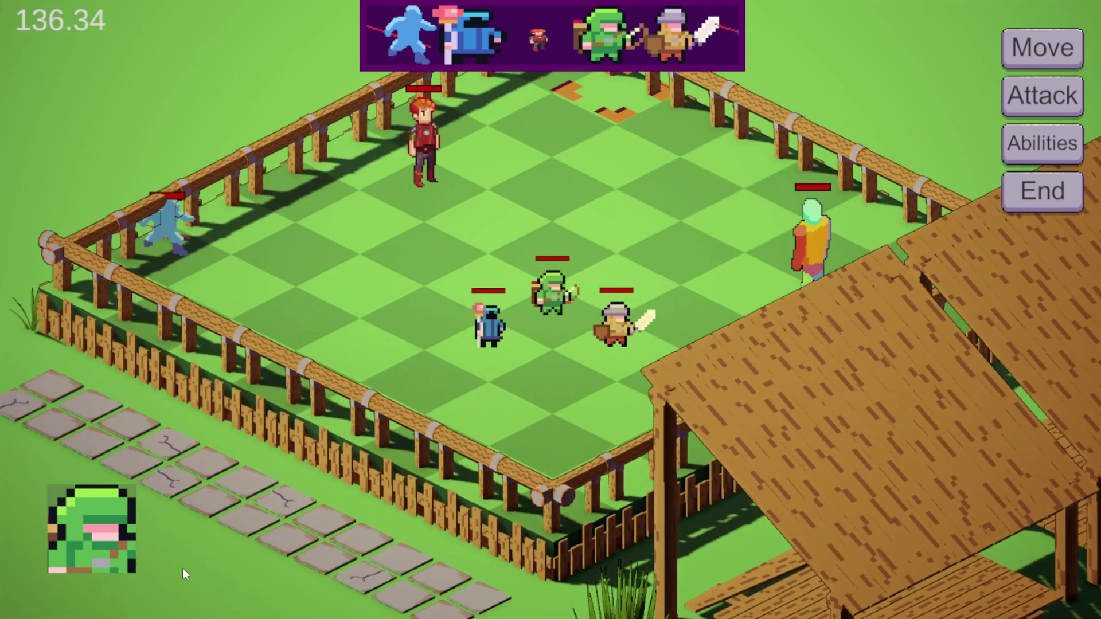
pyautogui.press('q')
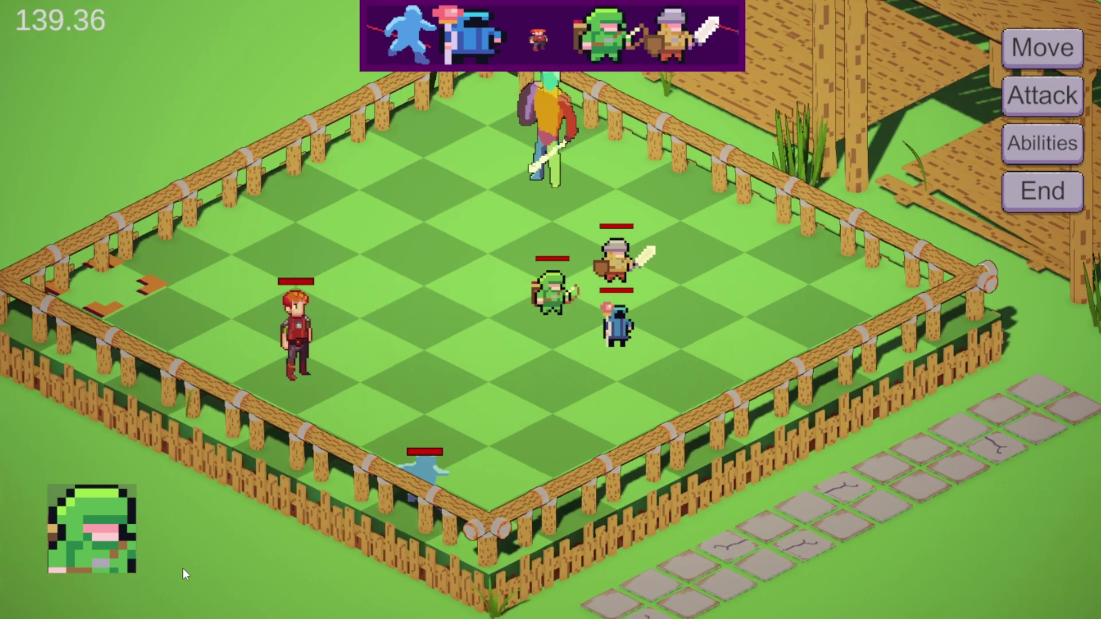
pyautogui.press('q')
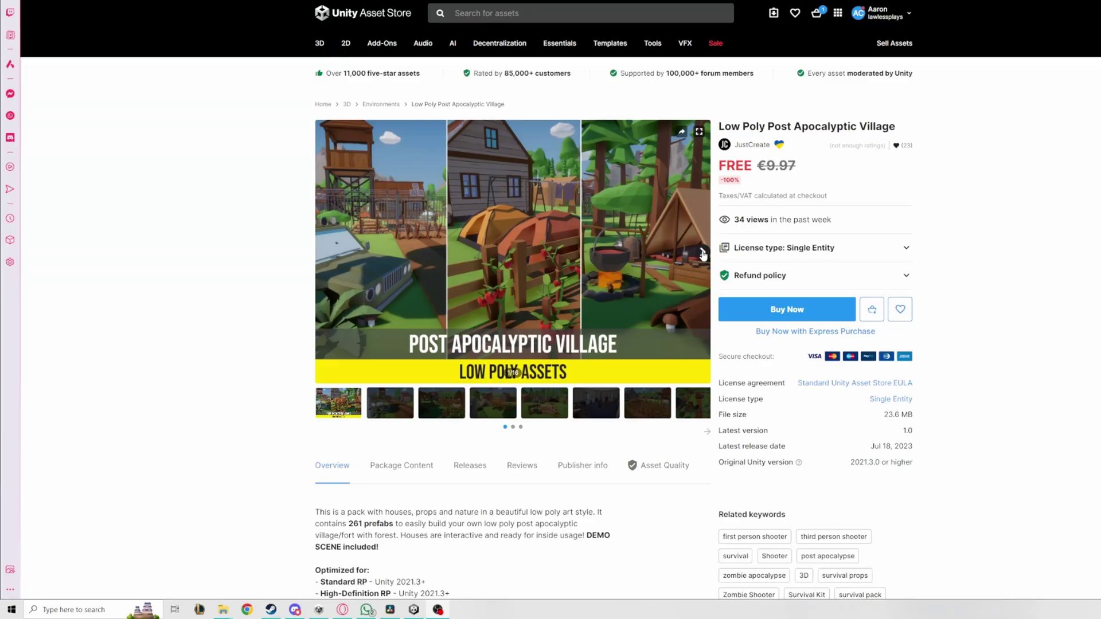
# Switch to the Unity Asset Store and browse the preview images of the Low Poly Post Apocalyptic Village pack.
pyautogui.click(702, 252)
pyautogui.click(702, 252)
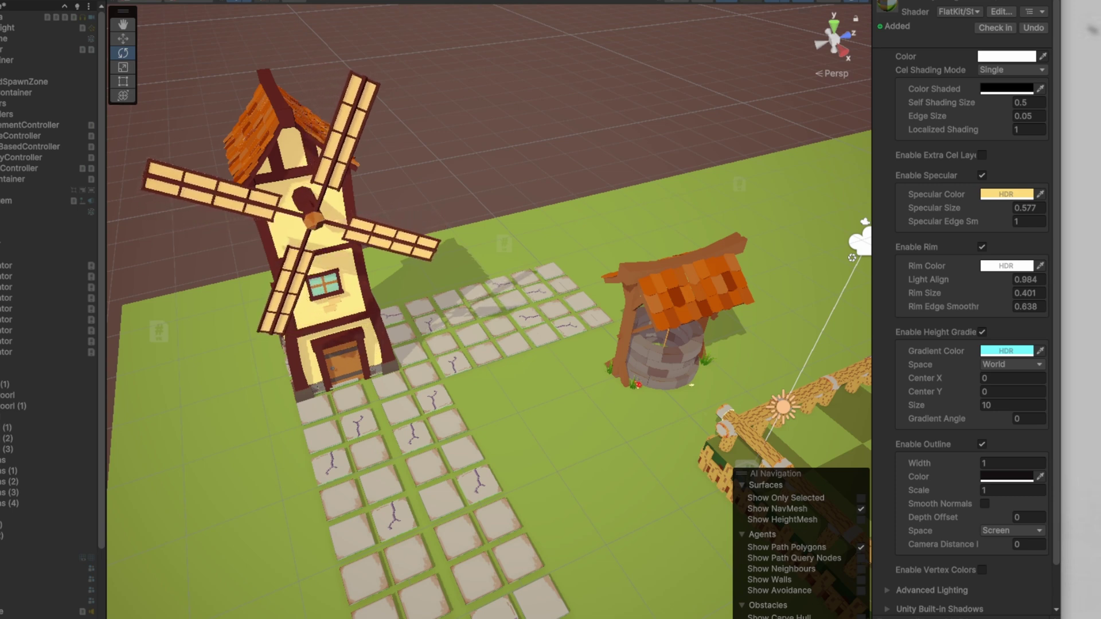
# Switch to the Unity editor and select the windmill in the village scene, including the ground beside its paved path.
pyautogui.click(324, 390)
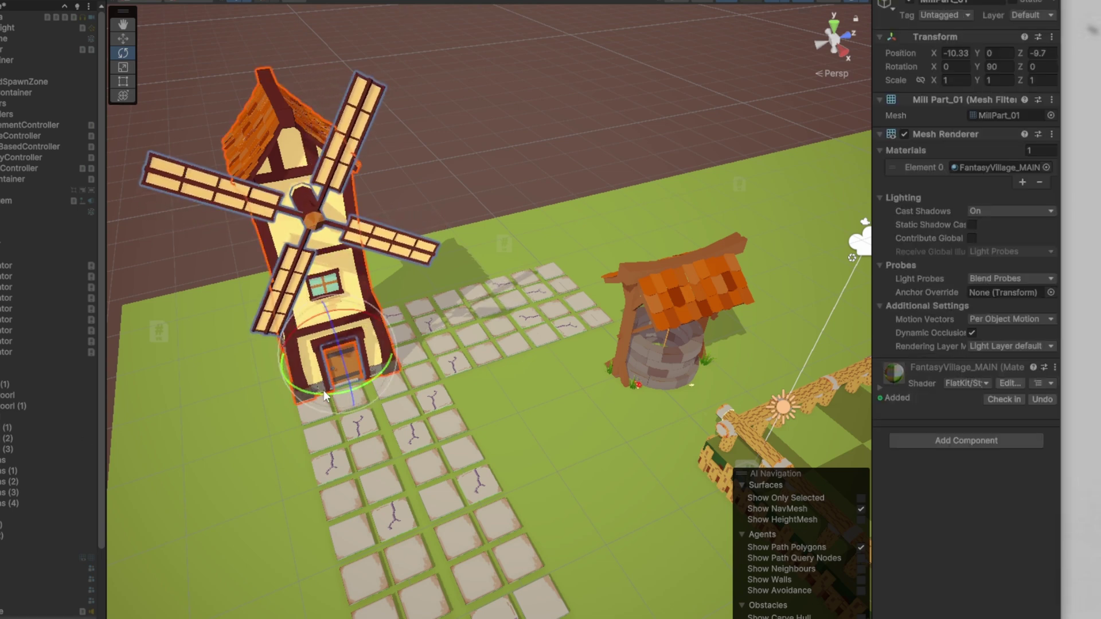
pyautogui.click(261, 428)
pyautogui.click(208, 423)
pyautogui.click(159, 419)
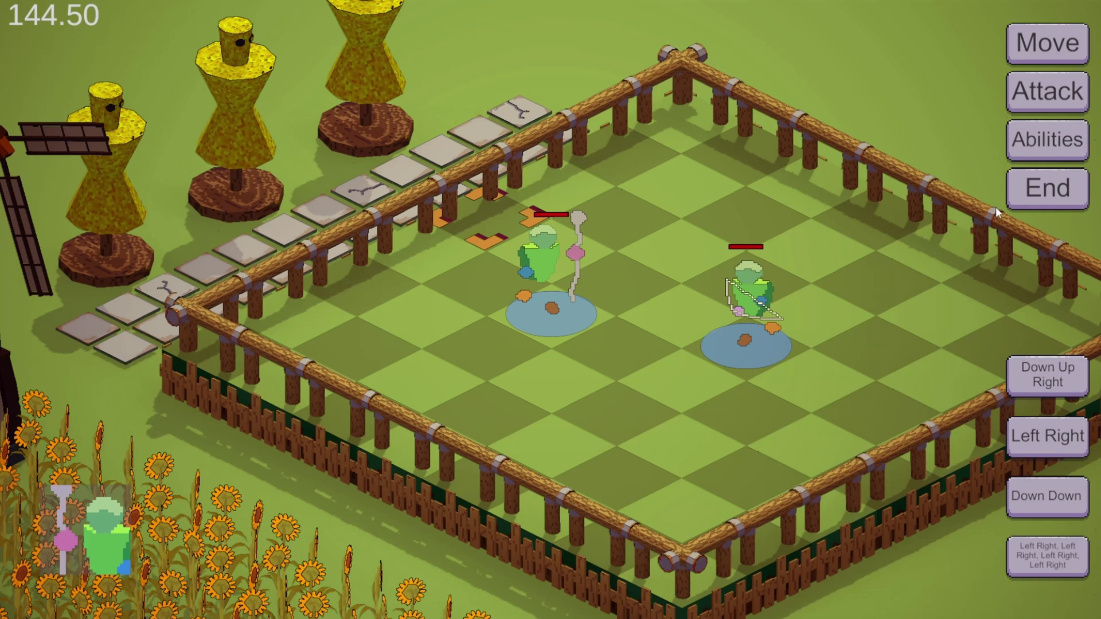
# Rotate the camera around the farm arena to check its scarecrows, windmill, sunflowers and well from every side.
pyautogui.press('e')
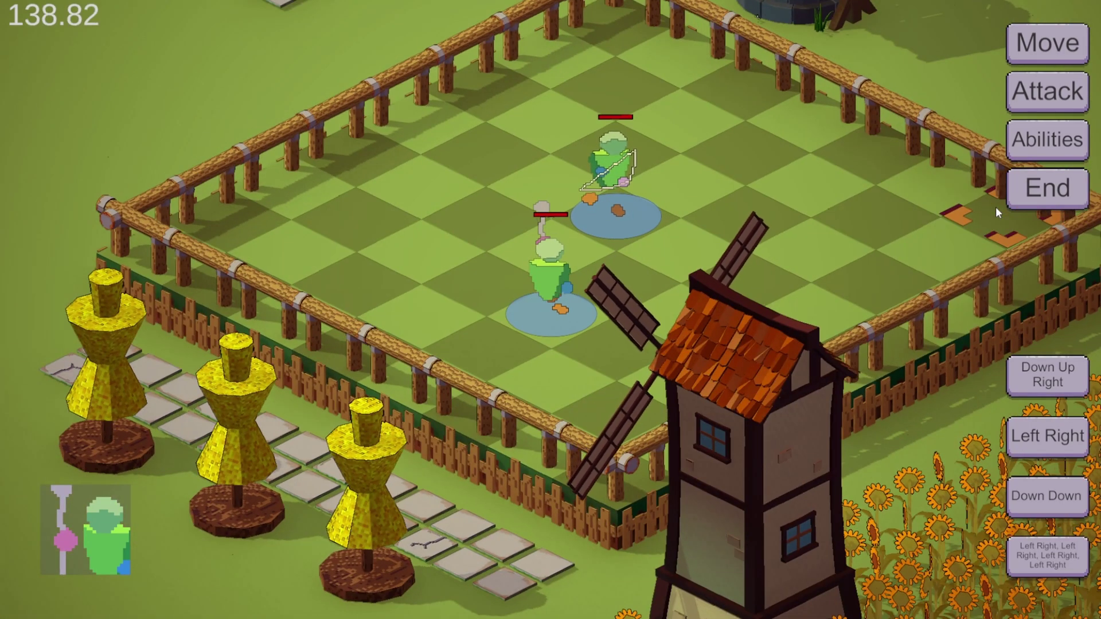
pyautogui.press('e')
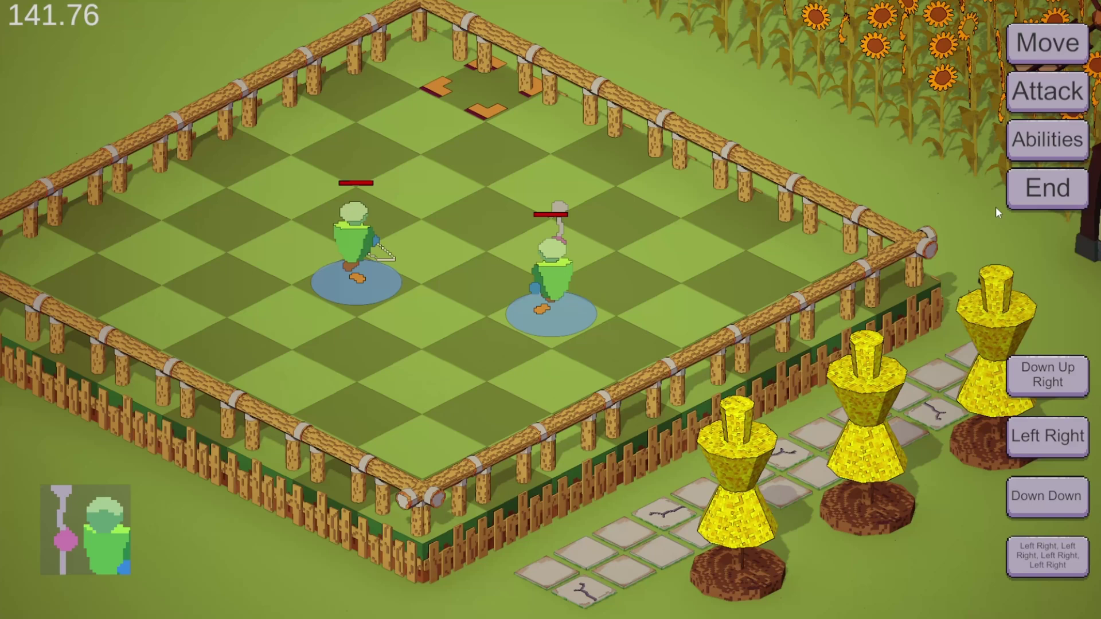
pyautogui.press('e')
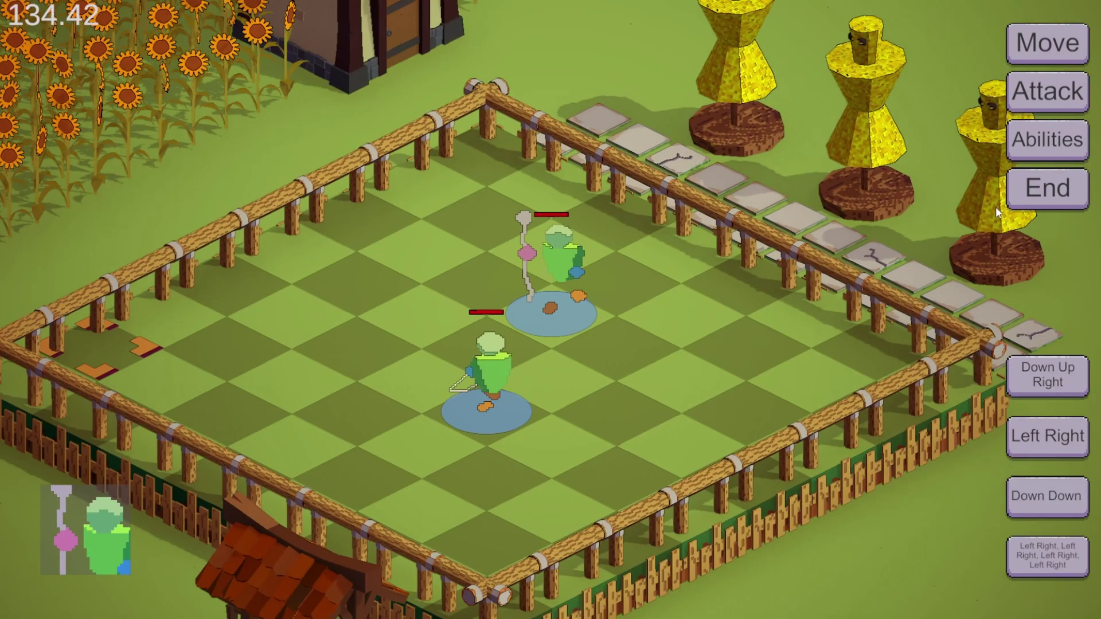
pyautogui.press('e')
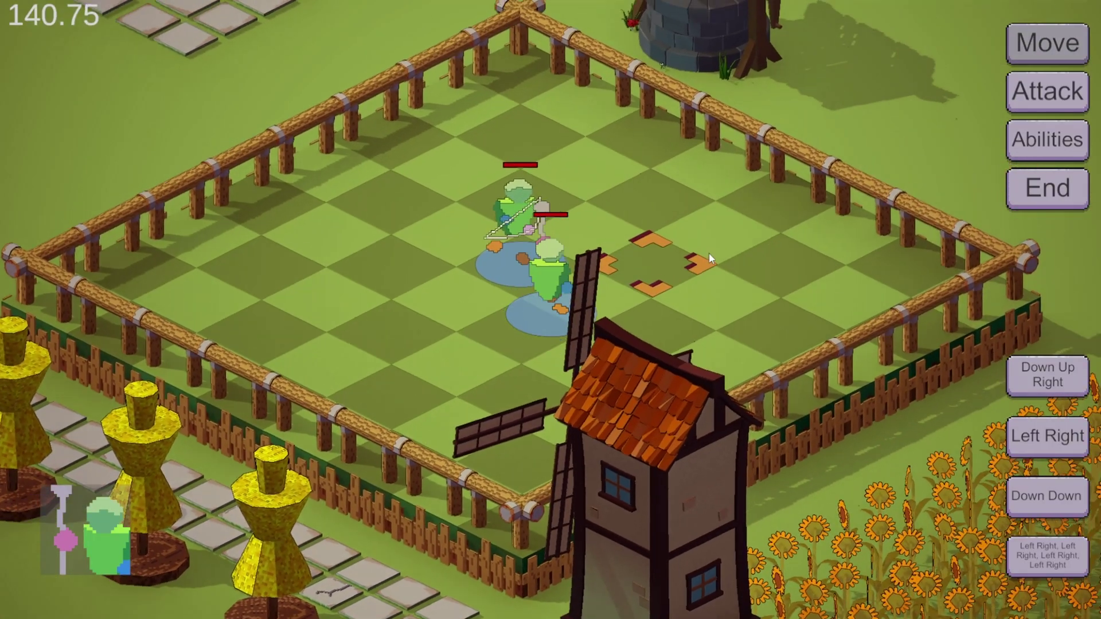
# Move the bow-wielding character to a highlighted tile near the windmill, choose its attack and end the turn.
pyautogui.click(1040, 57)
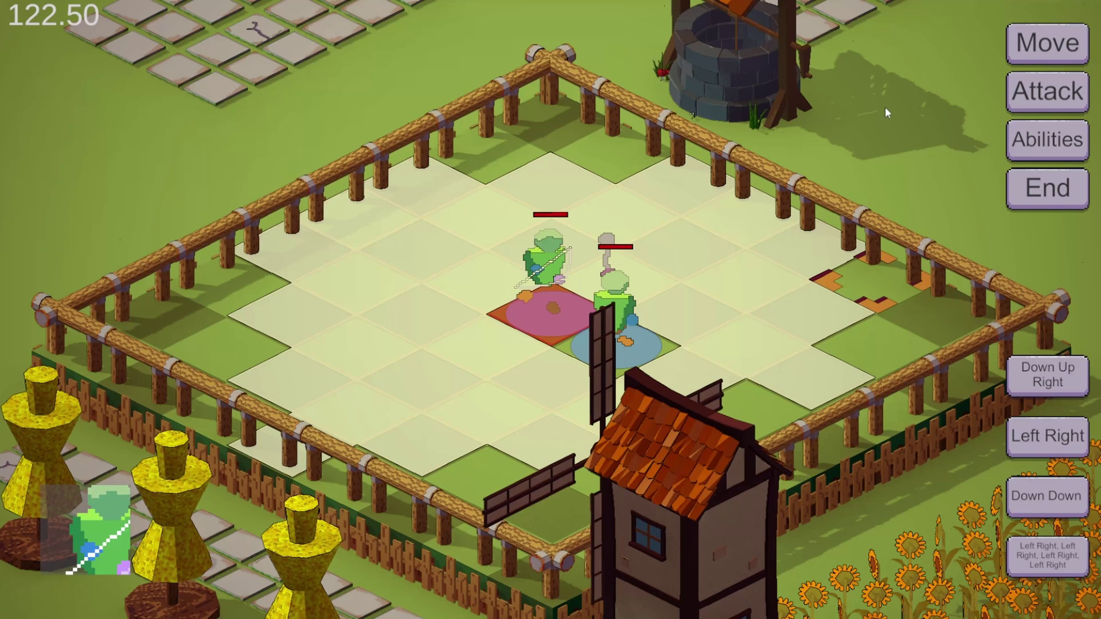
pyautogui.click(584, 419)
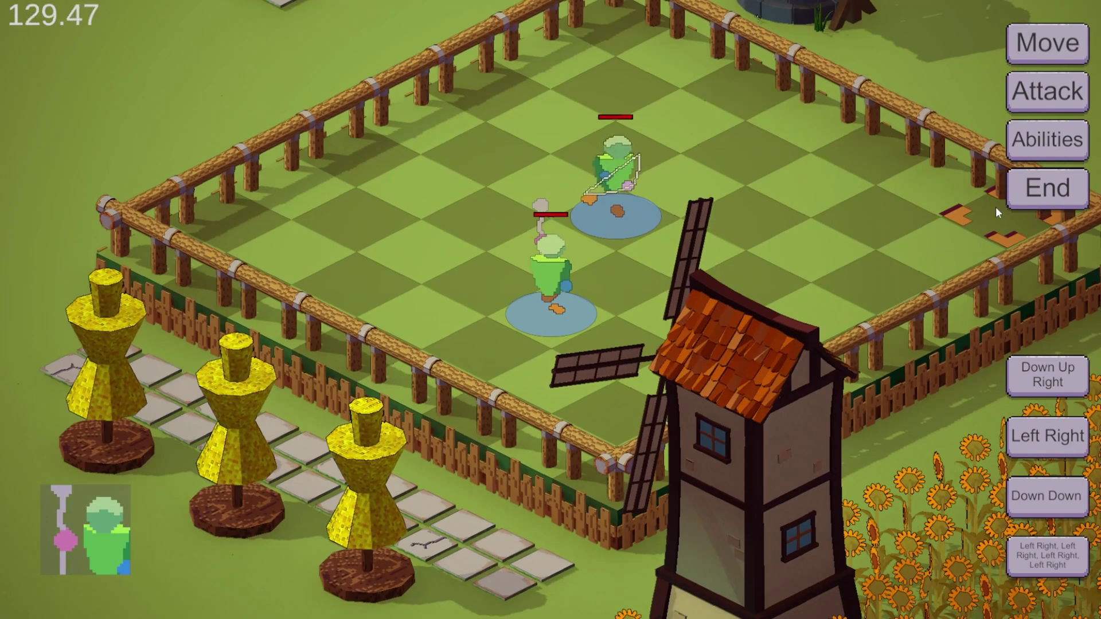
pyautogui.click(1026, 86)
pyautogui.click(1048, 187)
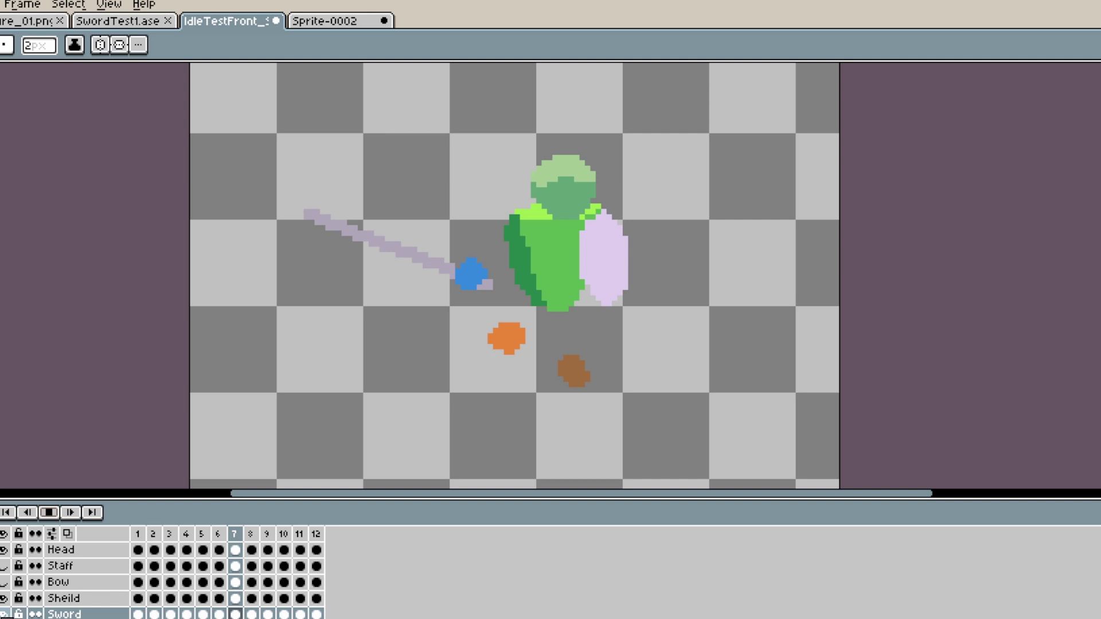
# Switch to Aseprite, preview the idle sprite with the Bow and Staff layers instead of Sword and Sheild, and open Sprite-0002.
pyautogui.click(4, 613)
pyautogui.click(4, 598)
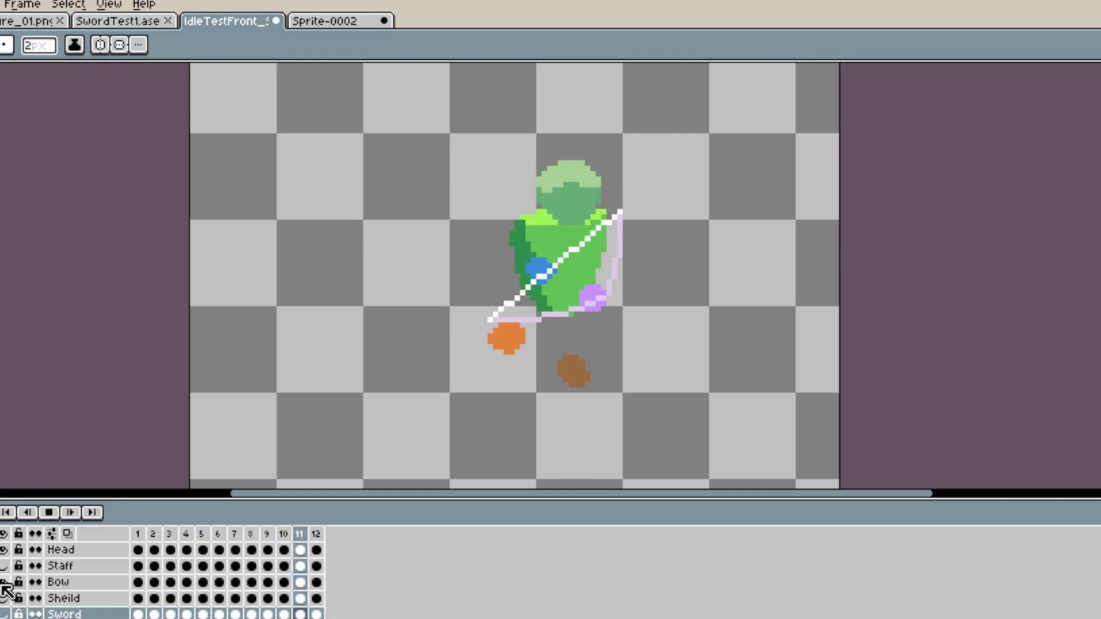
pyautogui.click(4, 570)
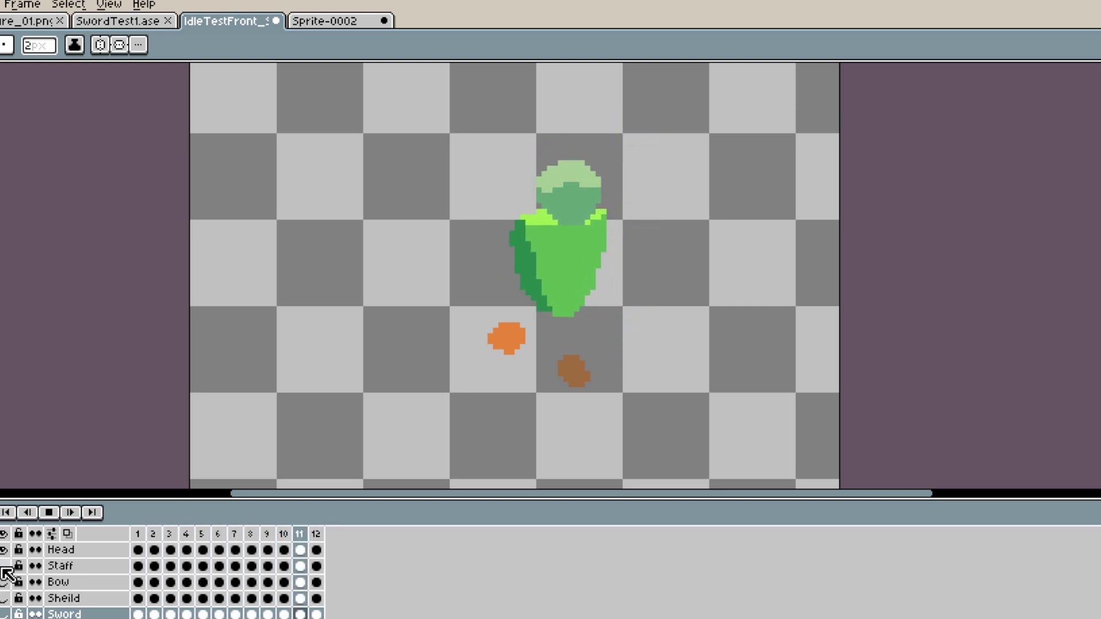
pyautogui.click(356, 21)
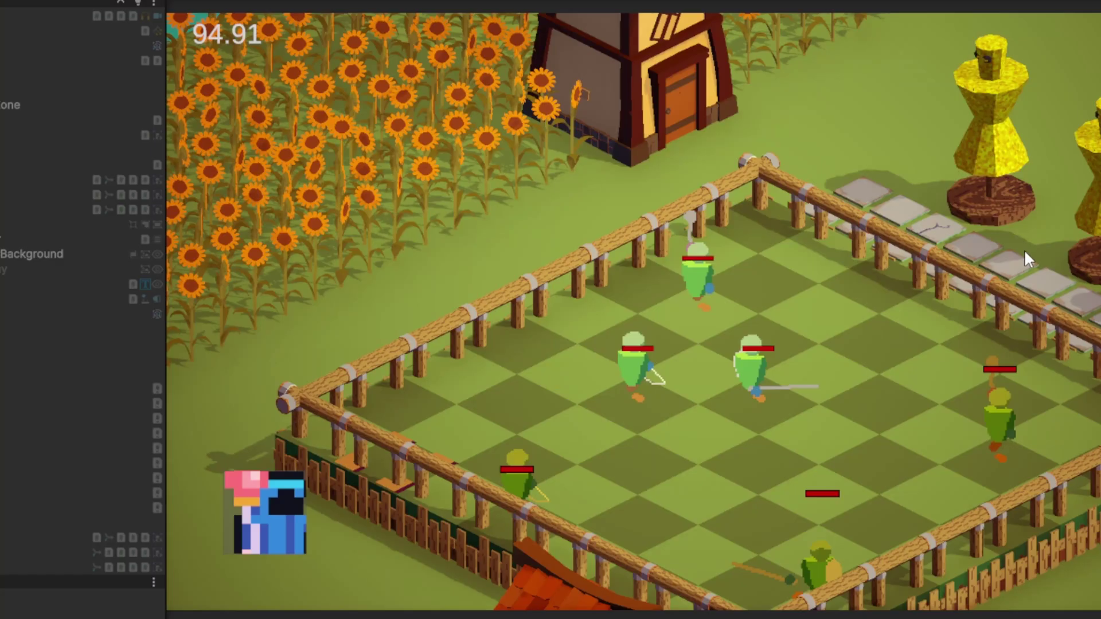
# Switch to the running Unity game, move the staff wielder beside the sword fighter and cast Fireball at the enemy staff wielder.
pyautogui.click(697, 276)
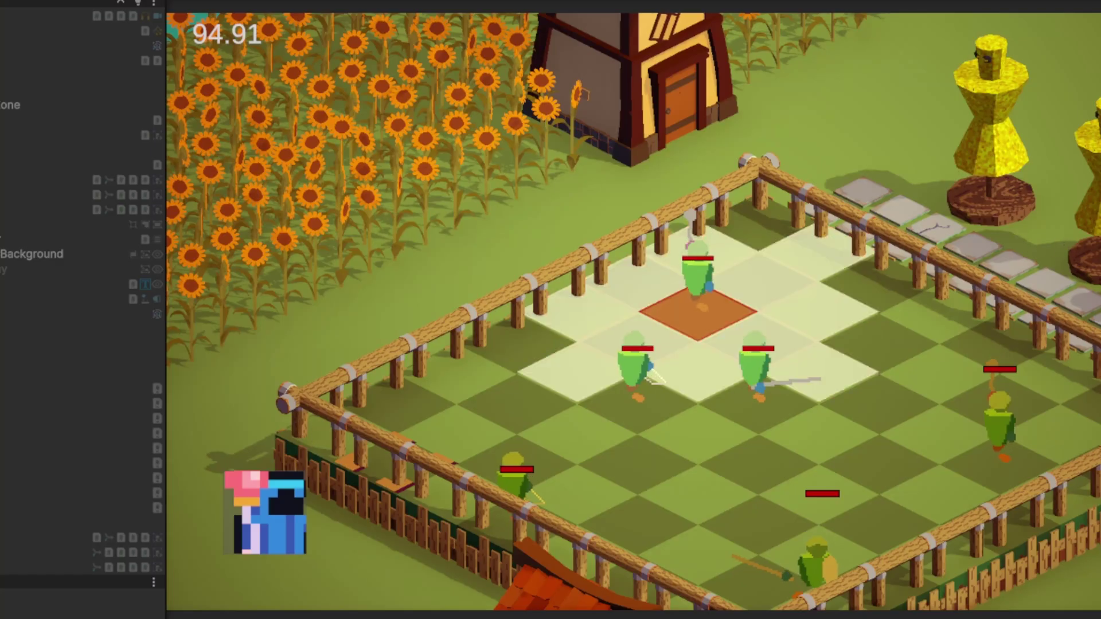
pyautogui.click(803, 362)
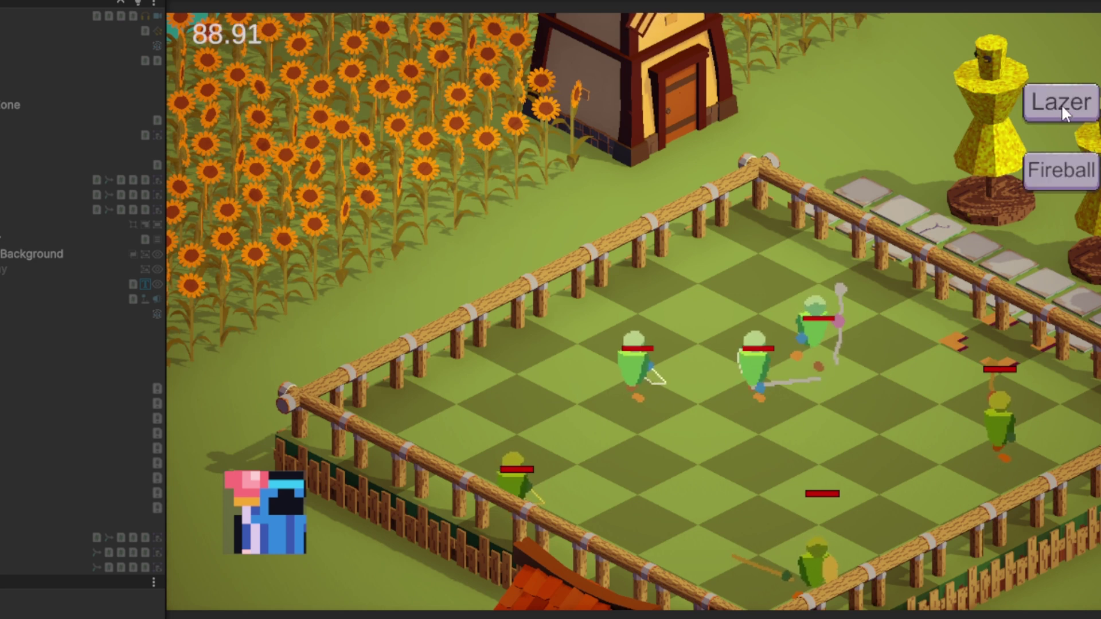
pyautogui.click(1053, 171)
pyautogui.click(938, 422)
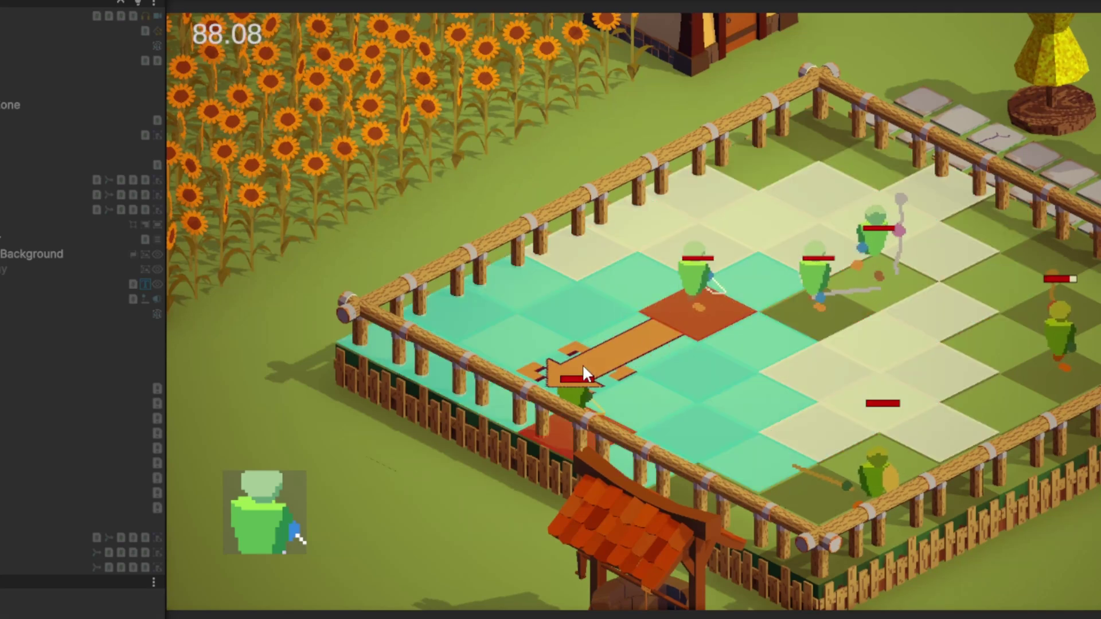
# Move the bow-wielding character to the tile in front of the enemy archer near the well and attack that enemy.
pyautogui.click(587, 364)
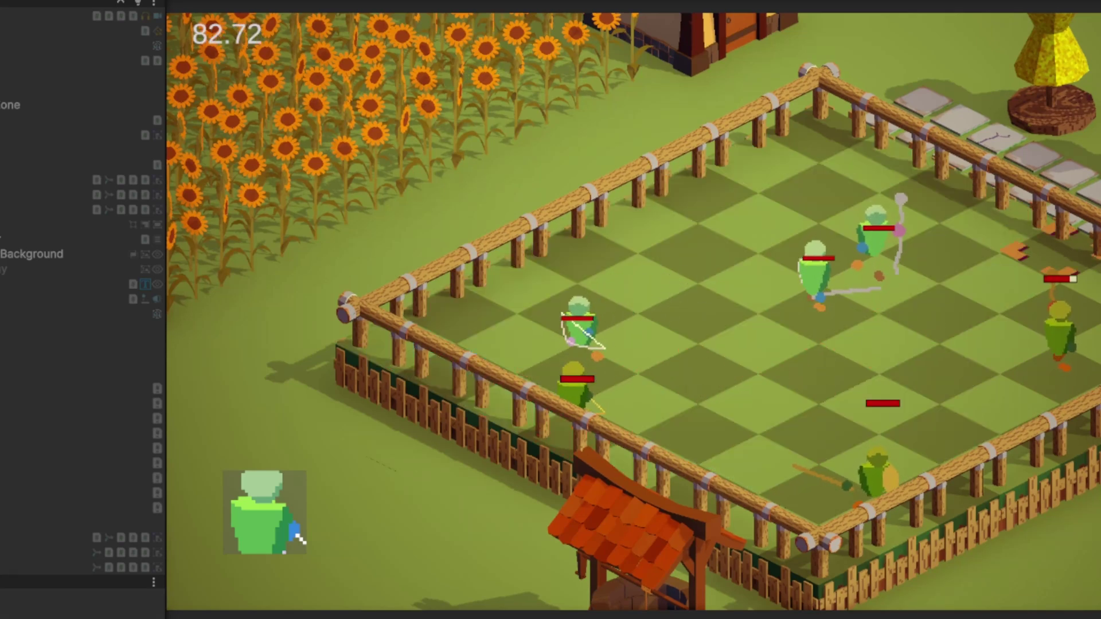
pyautogui.click(576, 437)
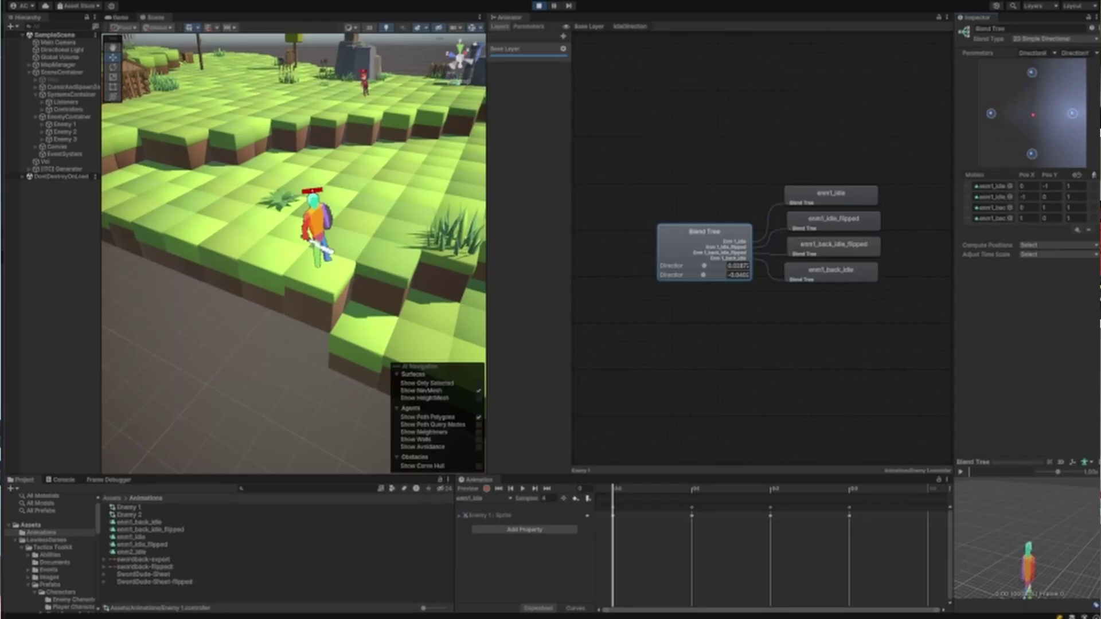
# Examine the enm1_idle, enm1_idle_flipped, enm1_back_idle_flipped and enm1_back_idle motions and the Blend Tree node in the Unity Animator.
pyautogui.click(851, 200)
pyautogui.click(854, 223)
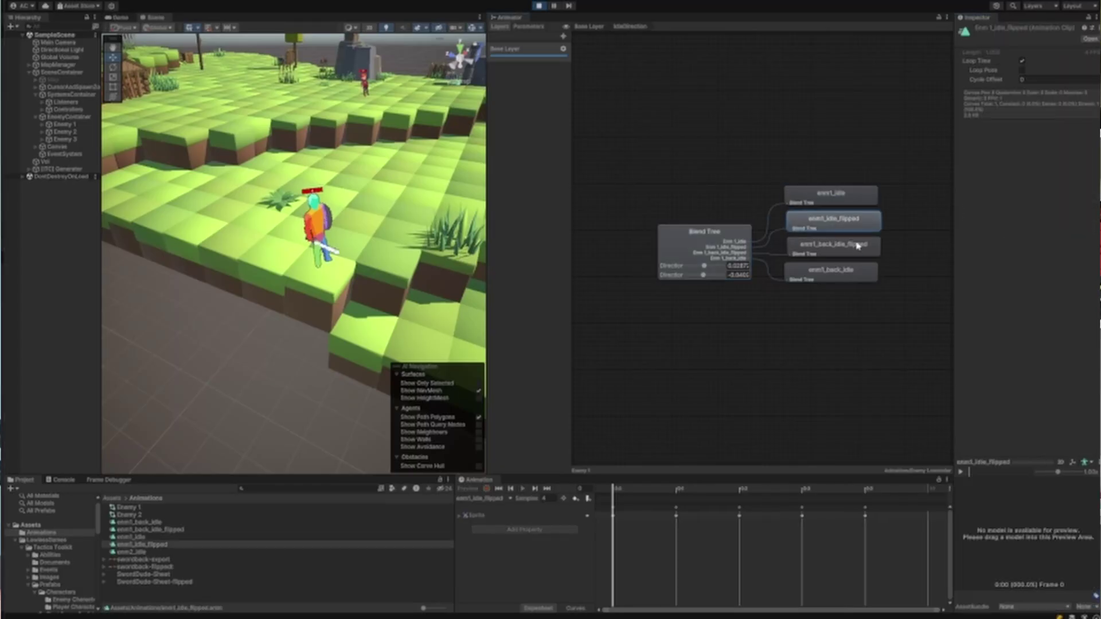
pyautogui.click(854, 247)
pyautogui.click(847, 281)
pyautogui.click(697, 245)
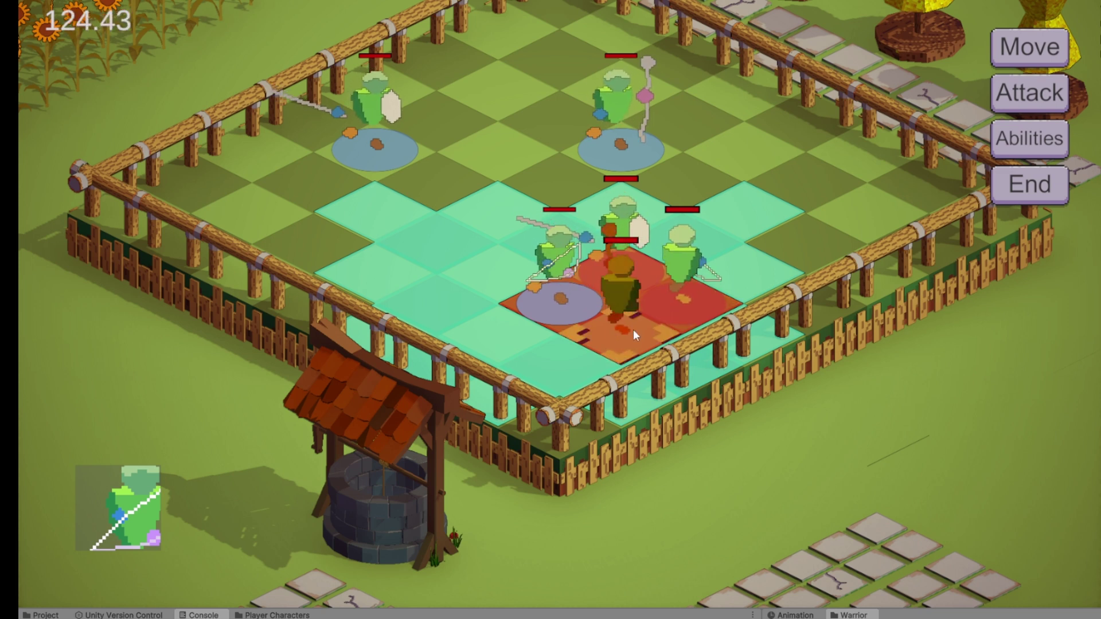
# End the bow-wielding character's turn in the farm arena and choose an ability for the staff wielder.
pyautogui.click(1019, 196)
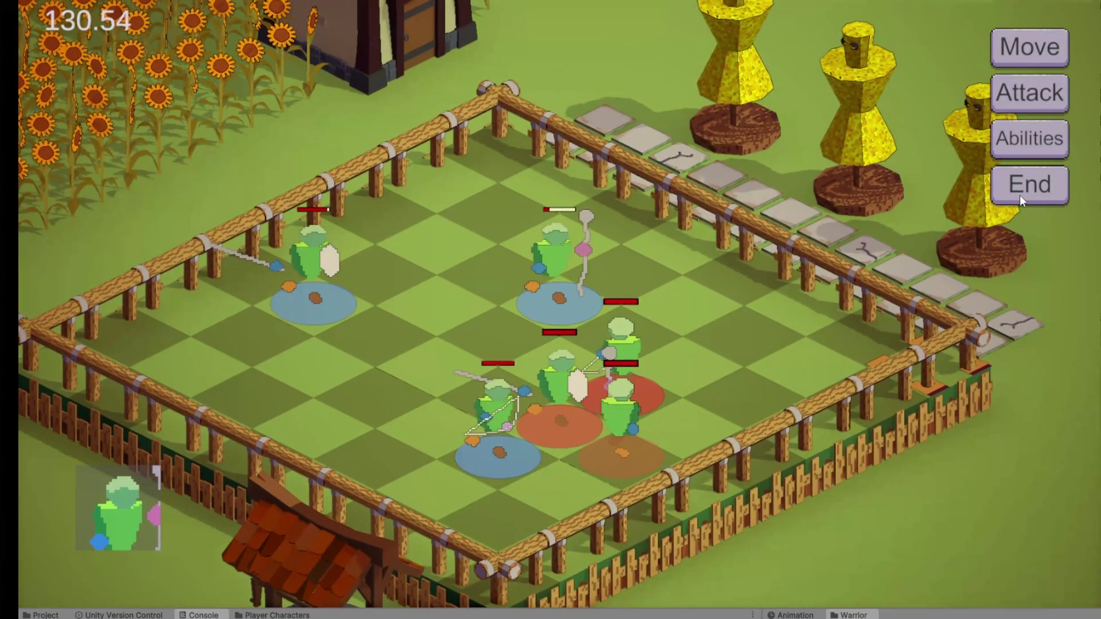
pyautogui.click(1021, 138)
pyautogui.click(934, 159)
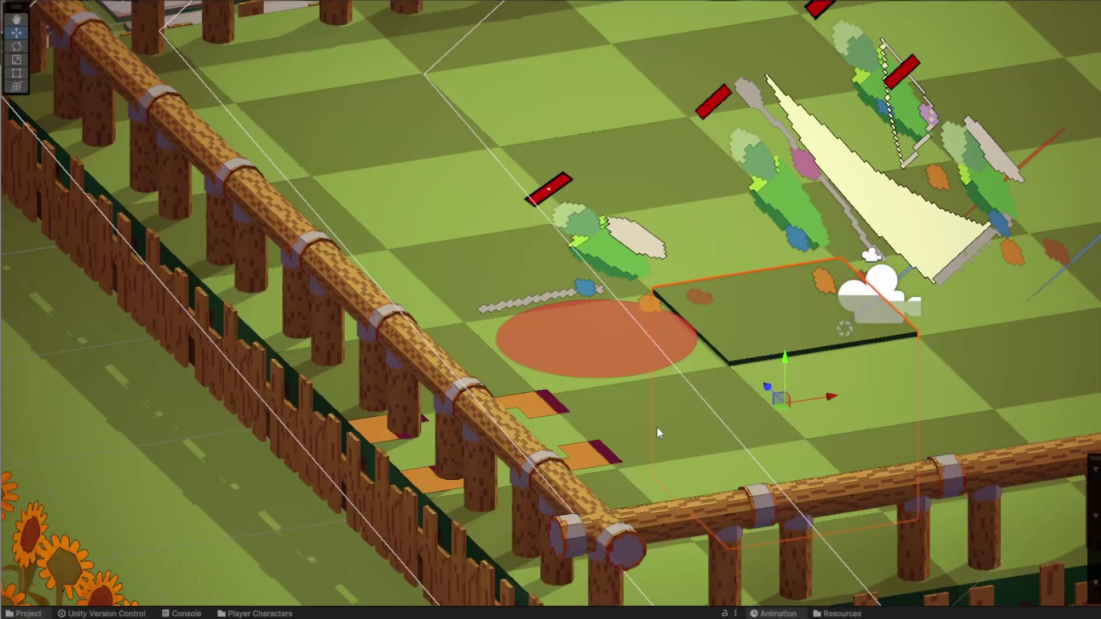
# Inspect the arena's tiles and angled sprites from directly above in the Unity scene, and return to the Game view.
pyautogui.keyDown('alt'); pyautogui.moveTo(656, 427); pyautogui.dragTo(803, 373); pyautogui.keyUp('alt')
pyautogui.scroll(5, 591, 456)
pyautogui.scroll(5, 744, 345)
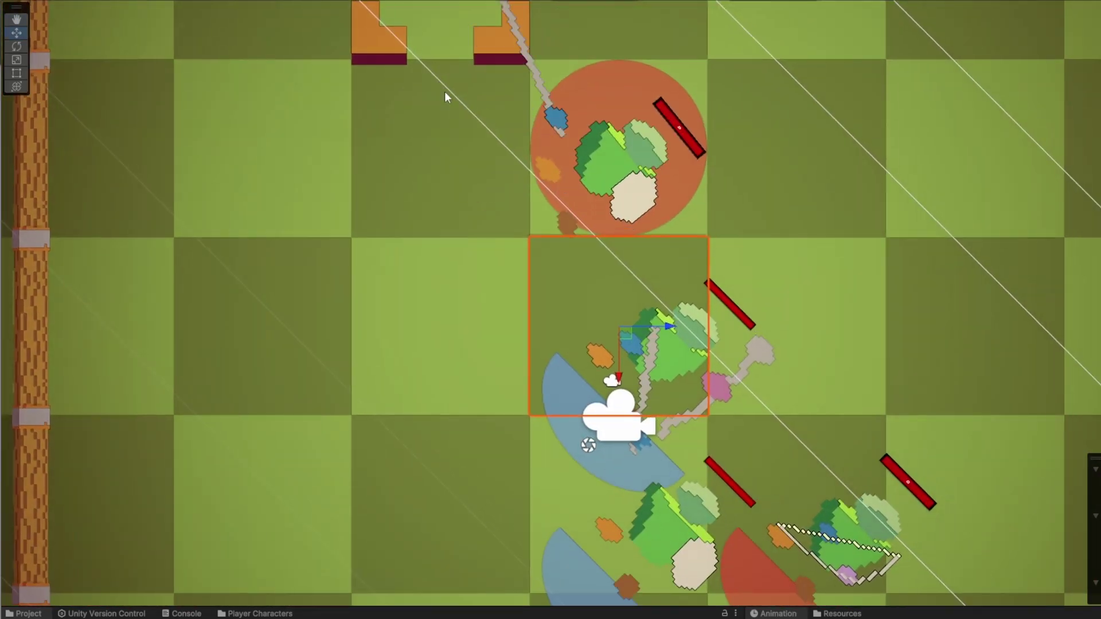
pyautogui.hotkey('ctrl', '2')
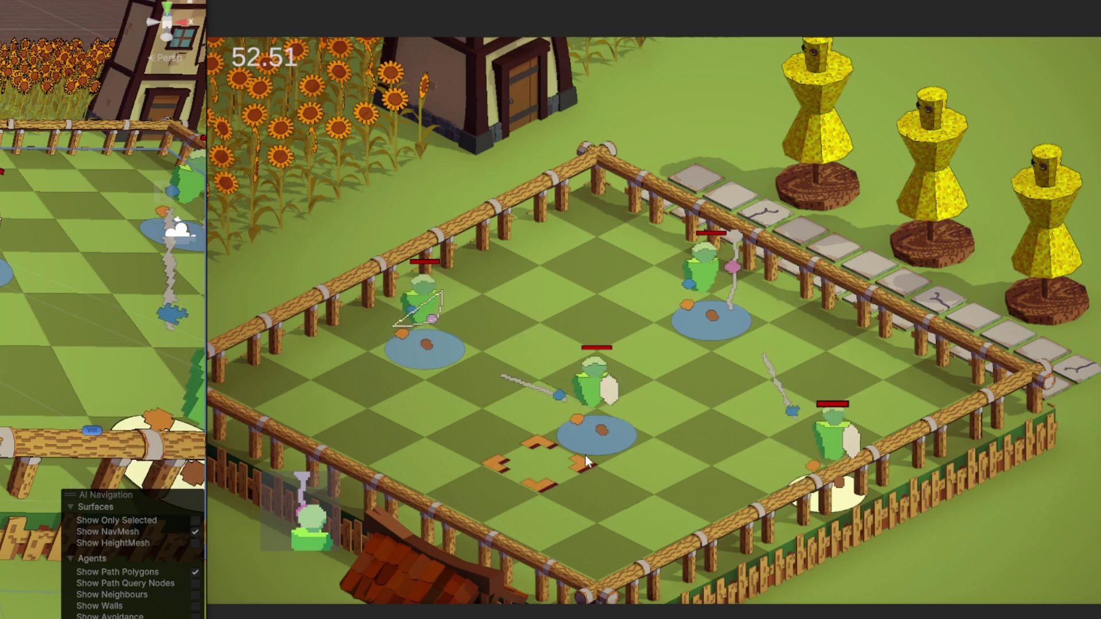
# Frame the shield-bearing character by the near fence in the Unity scene and examine its angled sprites from above.
pyautogui.click(596, 437)
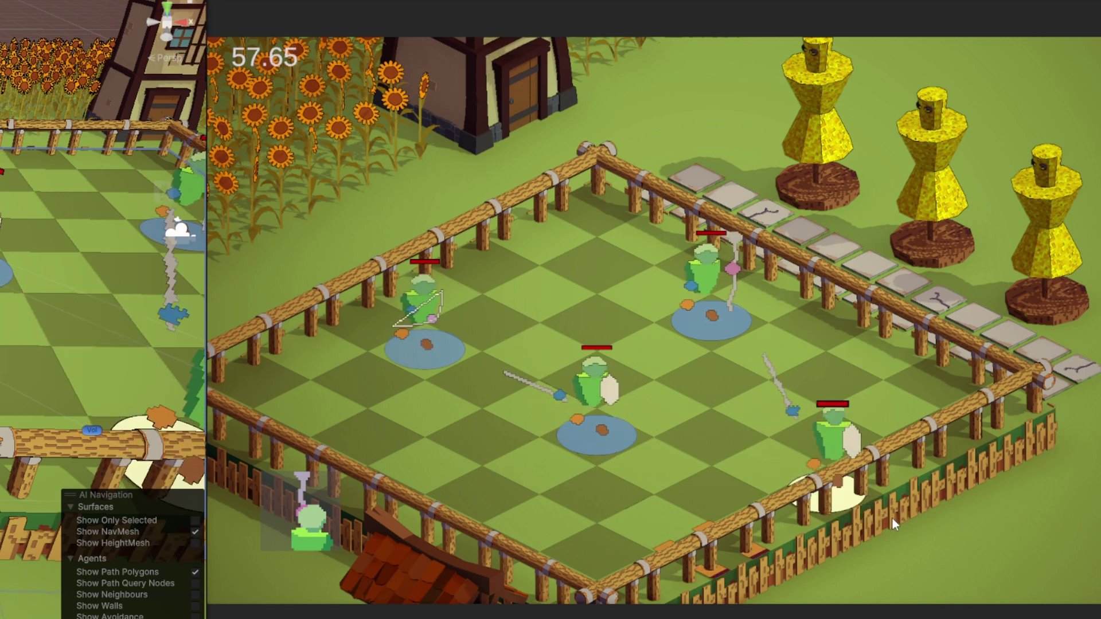
pyautogui.click(836, 484)
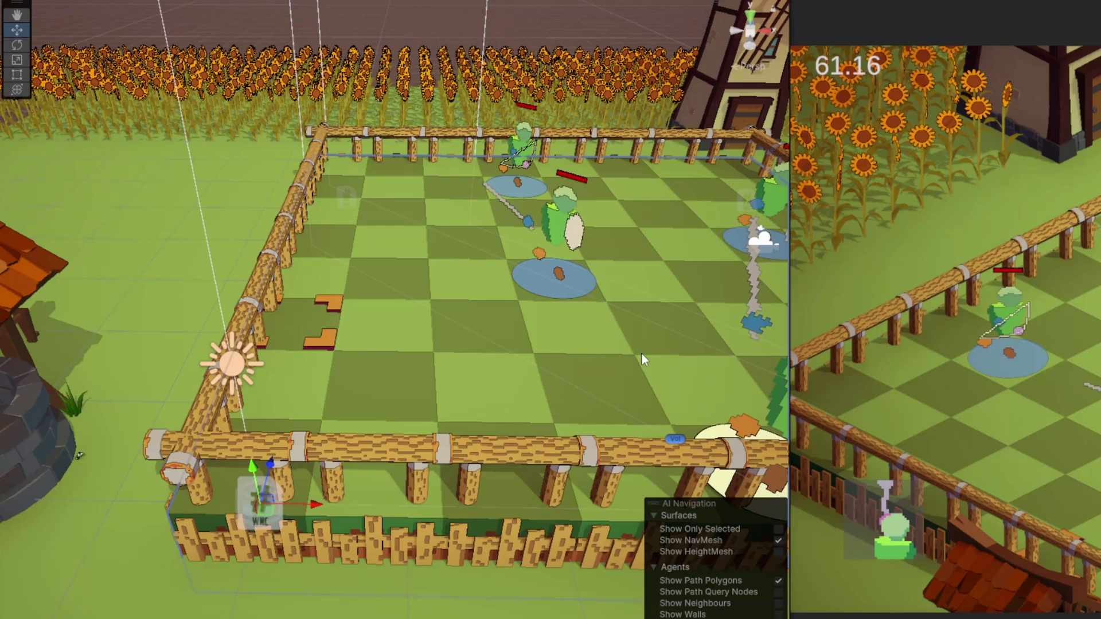
pyautogui.click(128, 263)
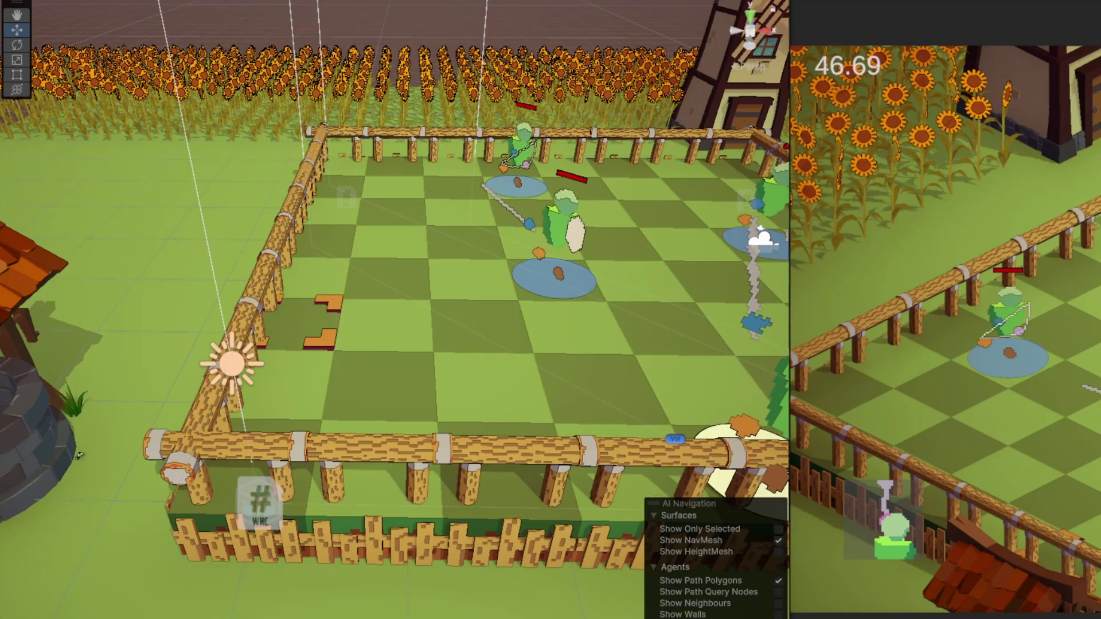
pyautogui.press('f')
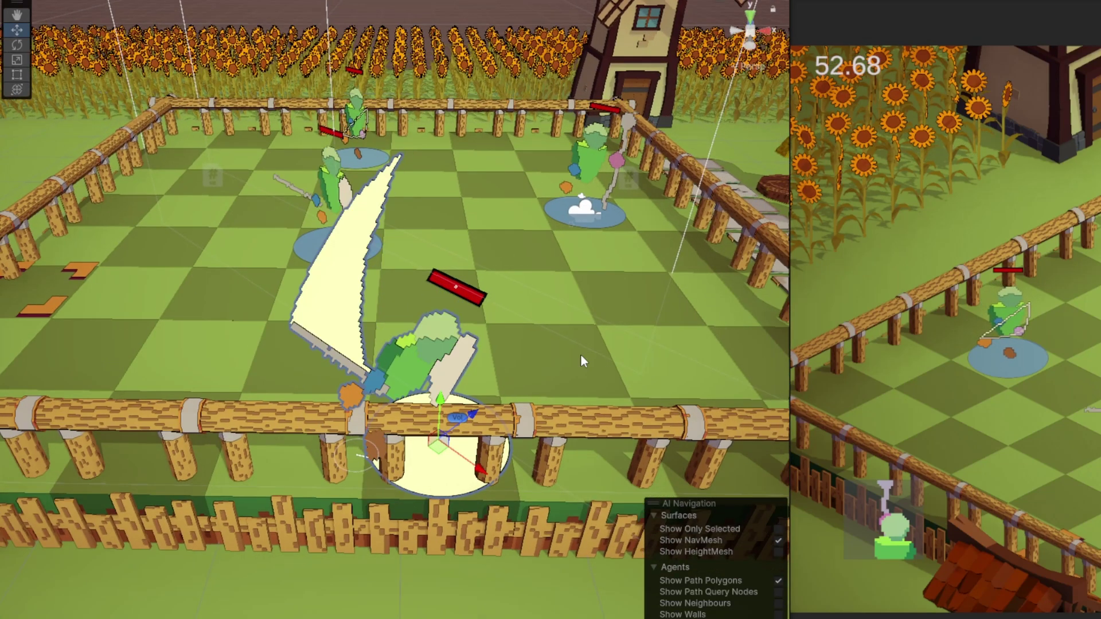
pyautogui.keyDown('alt'); pyautogui.moveTo(580, 357); pyautogui.dragTo(579, 135); pyautogui.keyUp('alt')
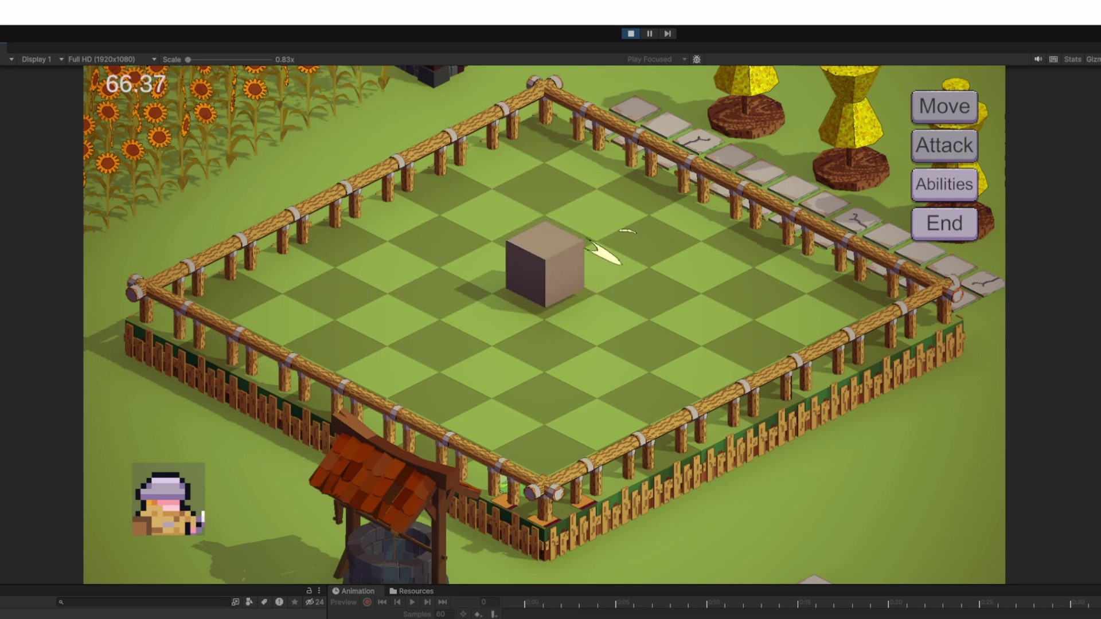
# Test the Down Up Right, Down Down, four-fold Left Right and single Left Right slash combos on the sword-wielding character.
pyautogui.click(955, 371)
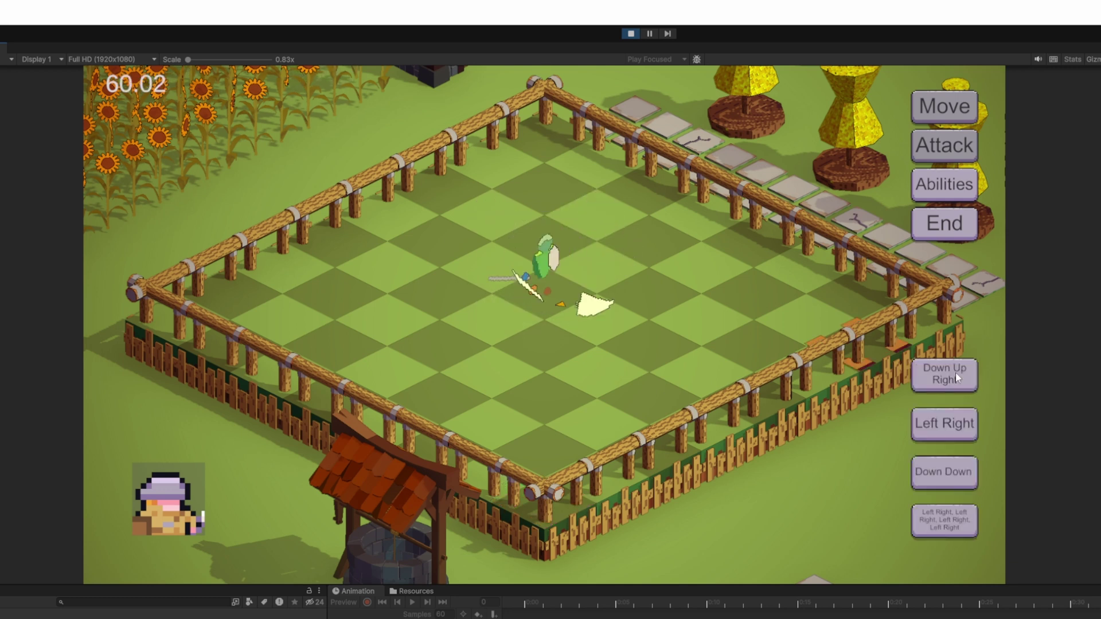
pyautogui.click(956, 472)
pyautogui.click(960, 527)
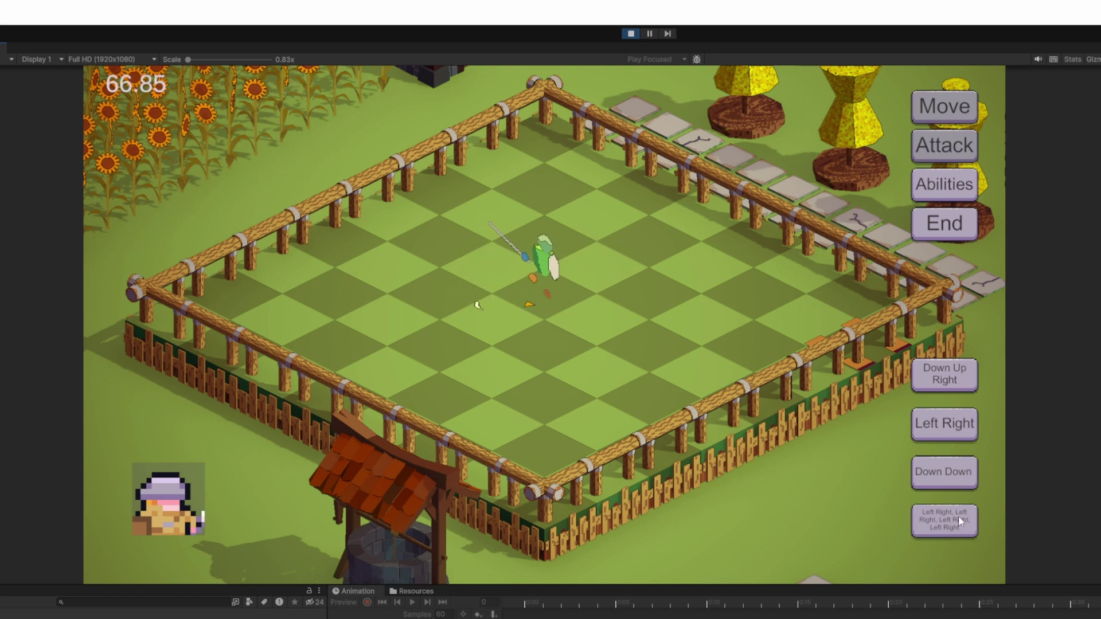
pyautogui.click(947, 371)
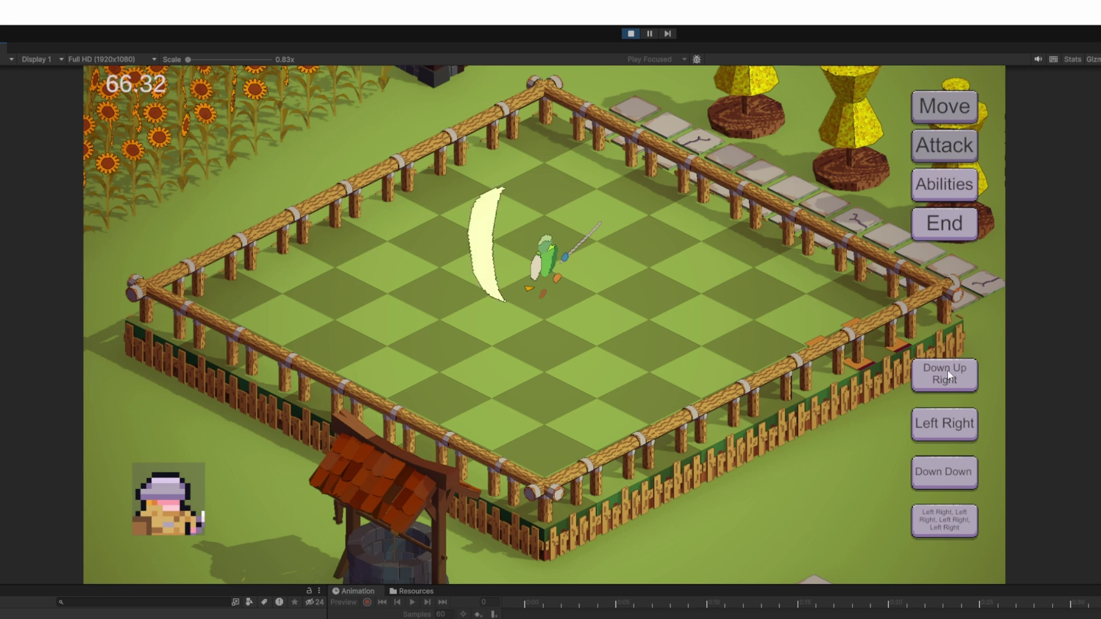
pyautogui.click(948, 422)
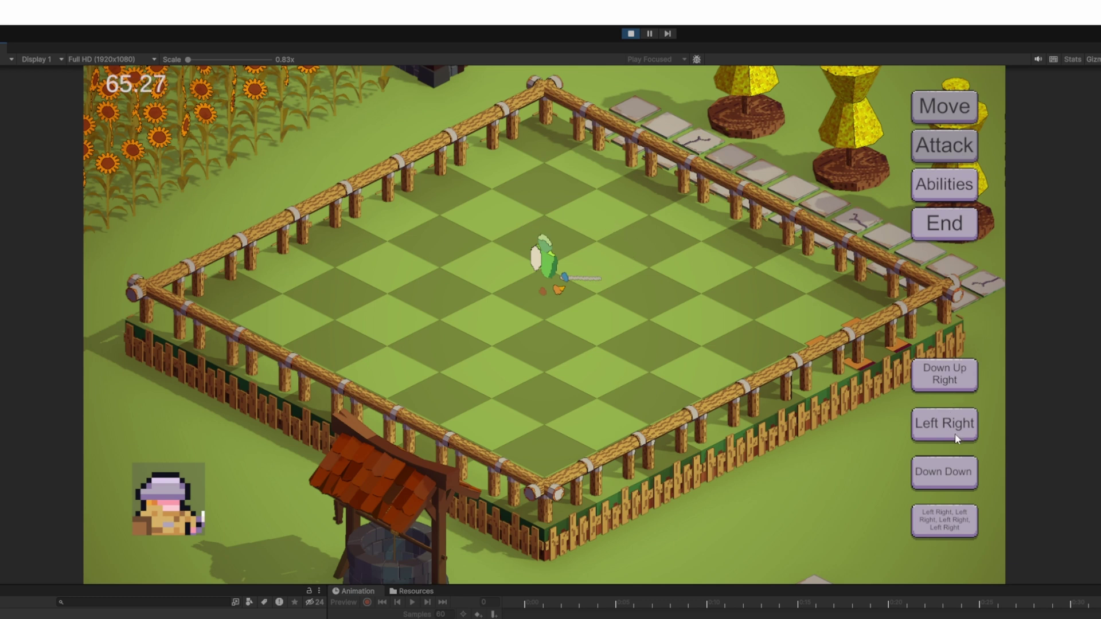
pyautogui.click(952, 468)
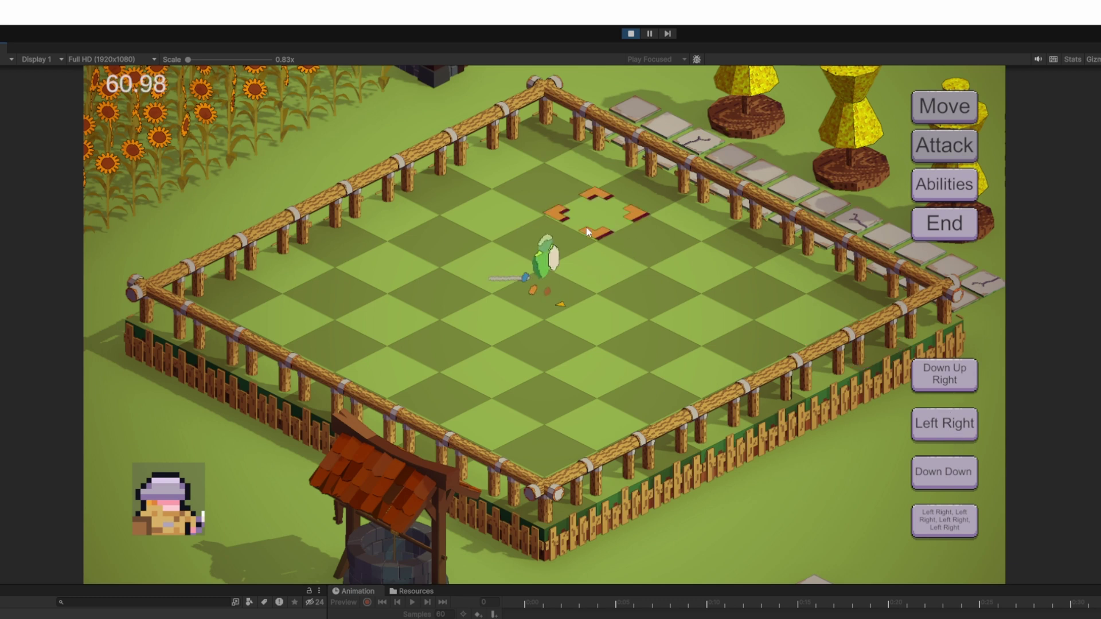
# Replay the full set of slash combos, running Down Up Right, Down Down, four-fold Left Right and single Left Right.
pyautogui.click(954, 372)
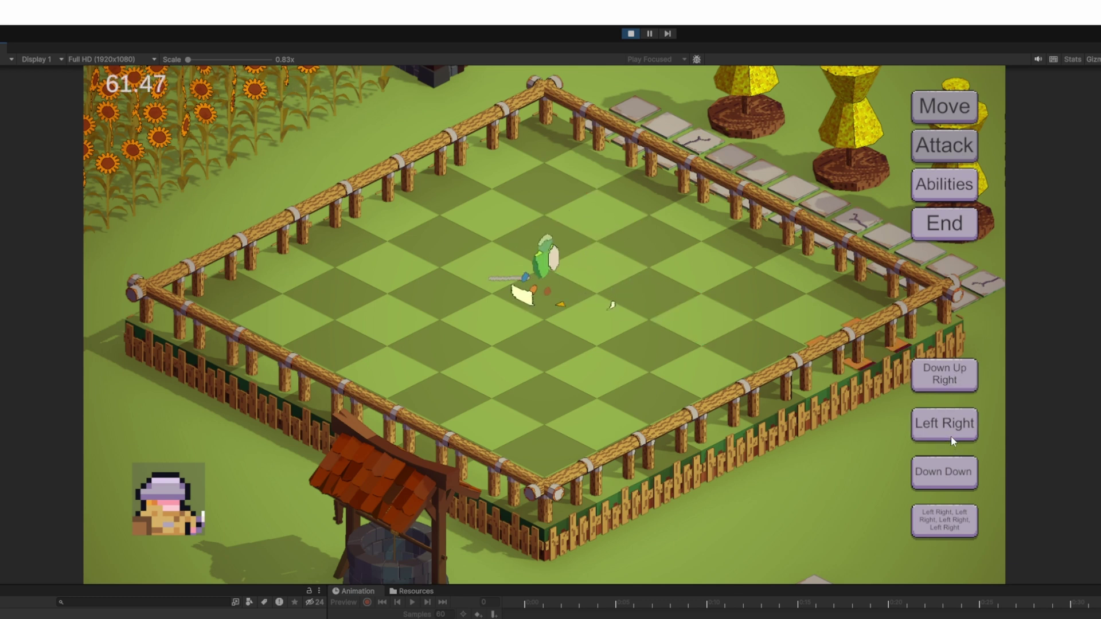
pyautogui.click(956, 470)
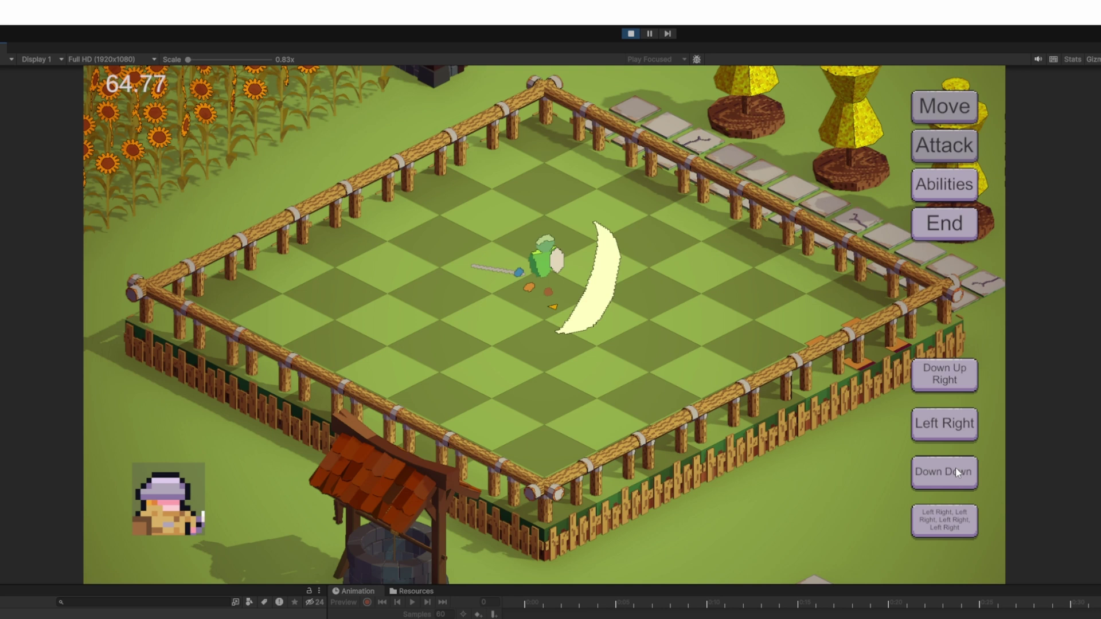
pyautogui.click(959, 528)
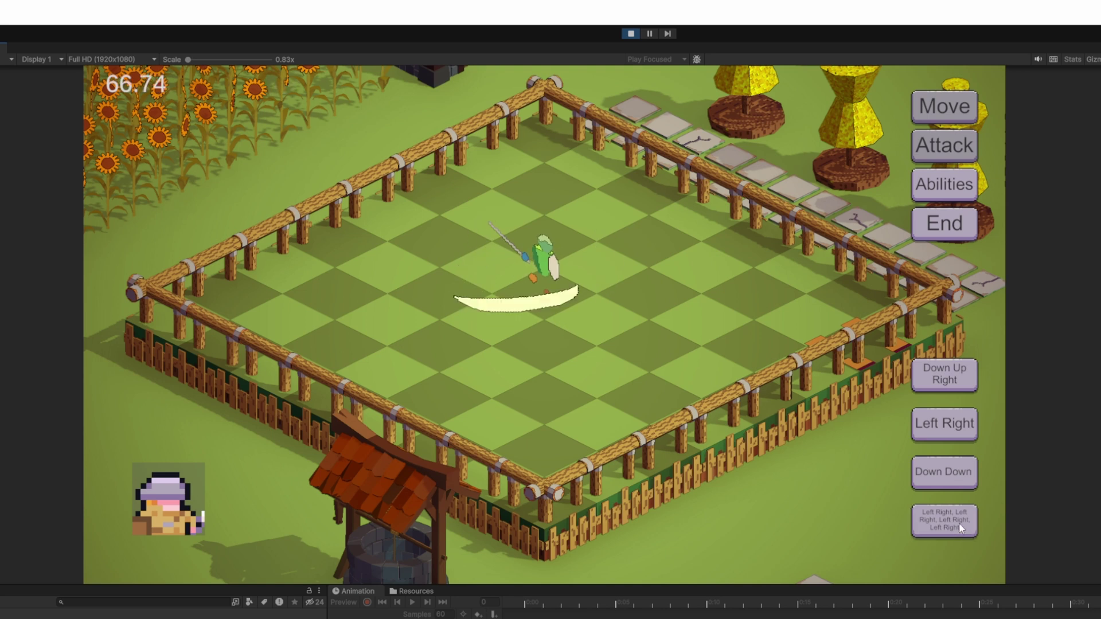
pyautogui.click(947, 373)
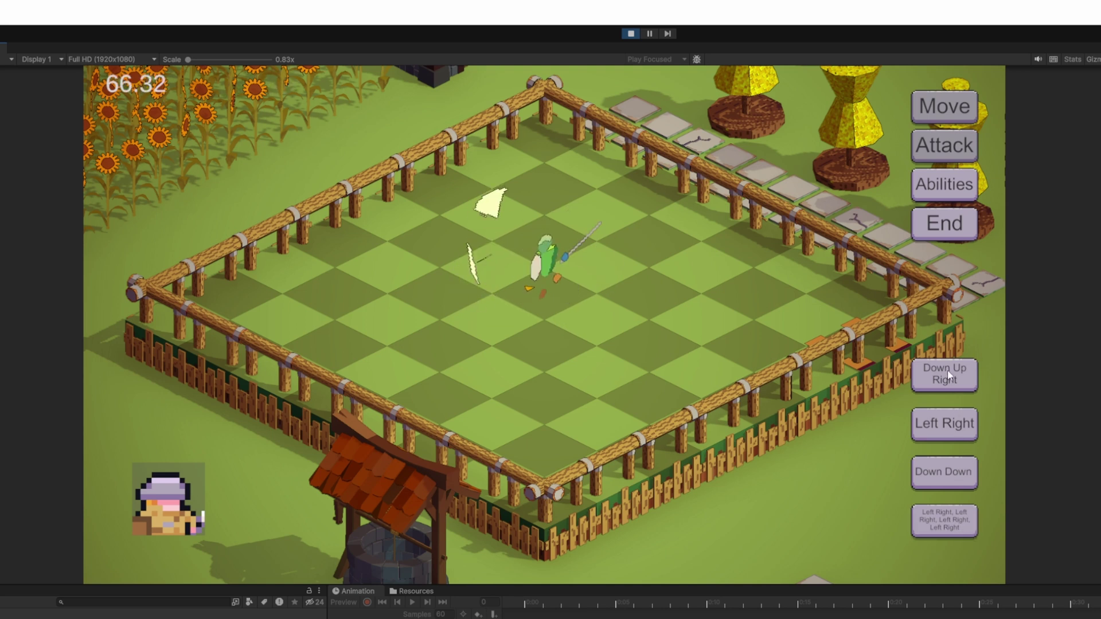
pyautogui.click(948, 423)
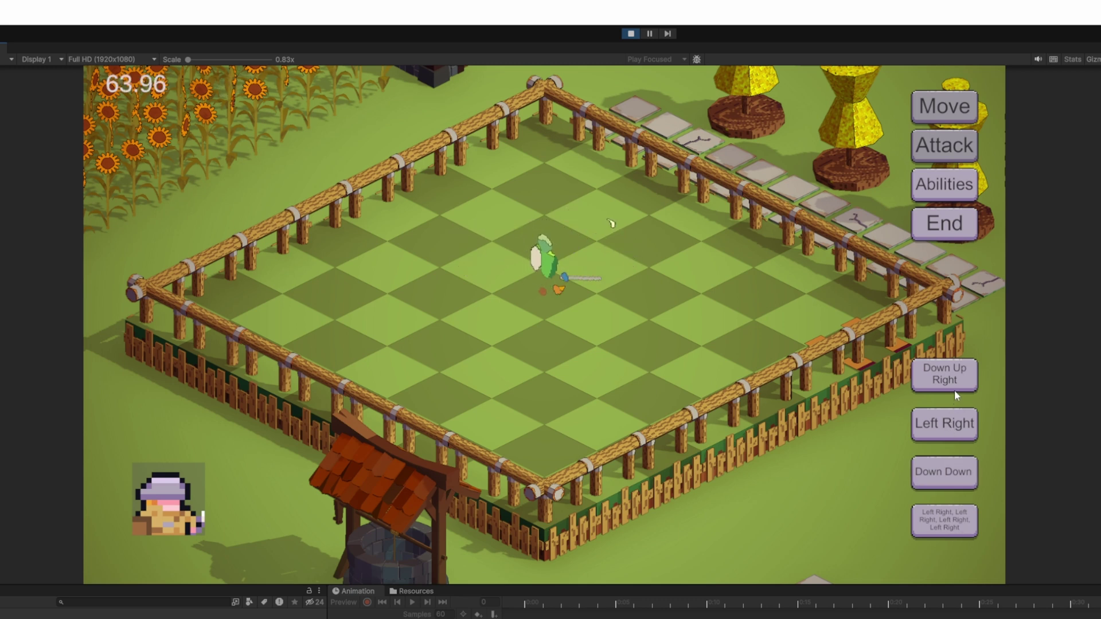
pyautogui.click(954, 472)
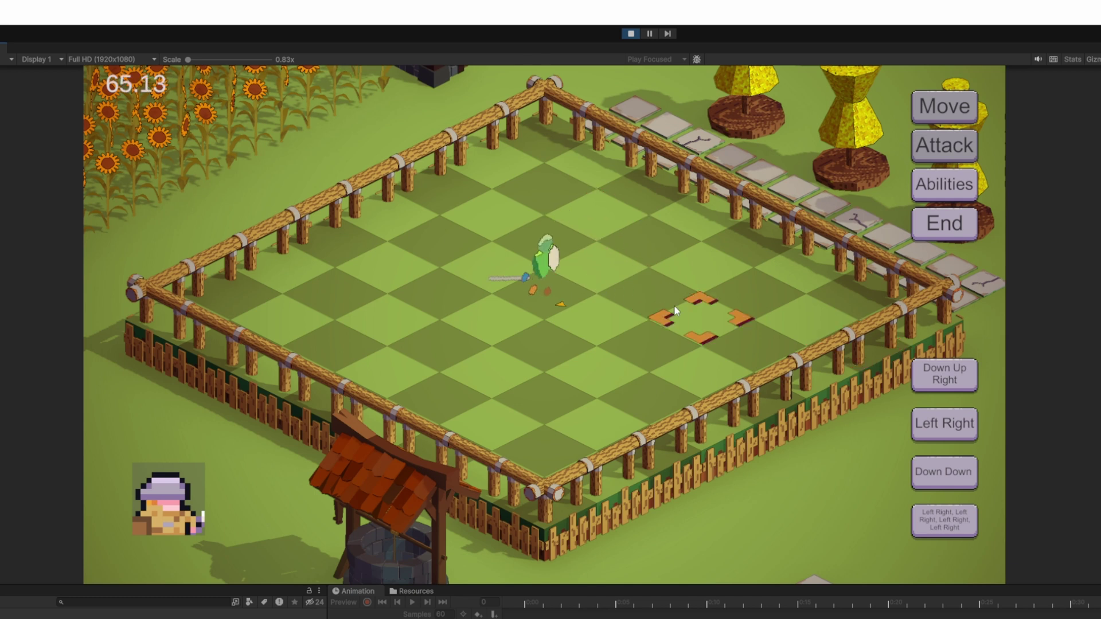
# Run the Left Right, Down Down and Down Up Right slashes again, finishing with the four-fold Left Right combo.
pyautogui.click(950, 436)
pyautogui.click(955, 472)
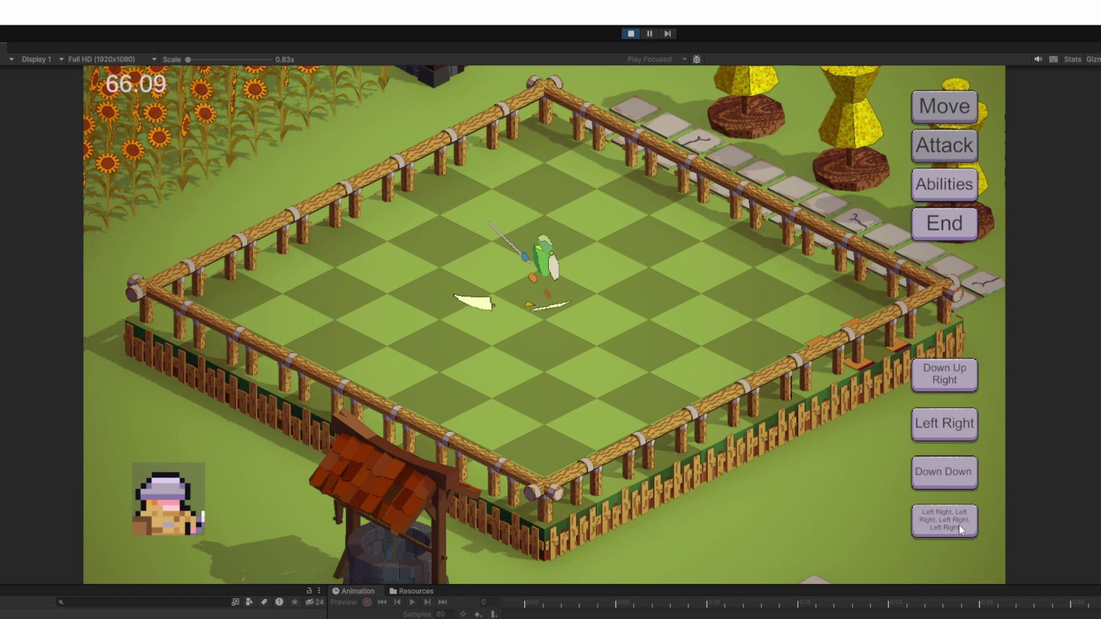
pyautogui.click(947, 379)
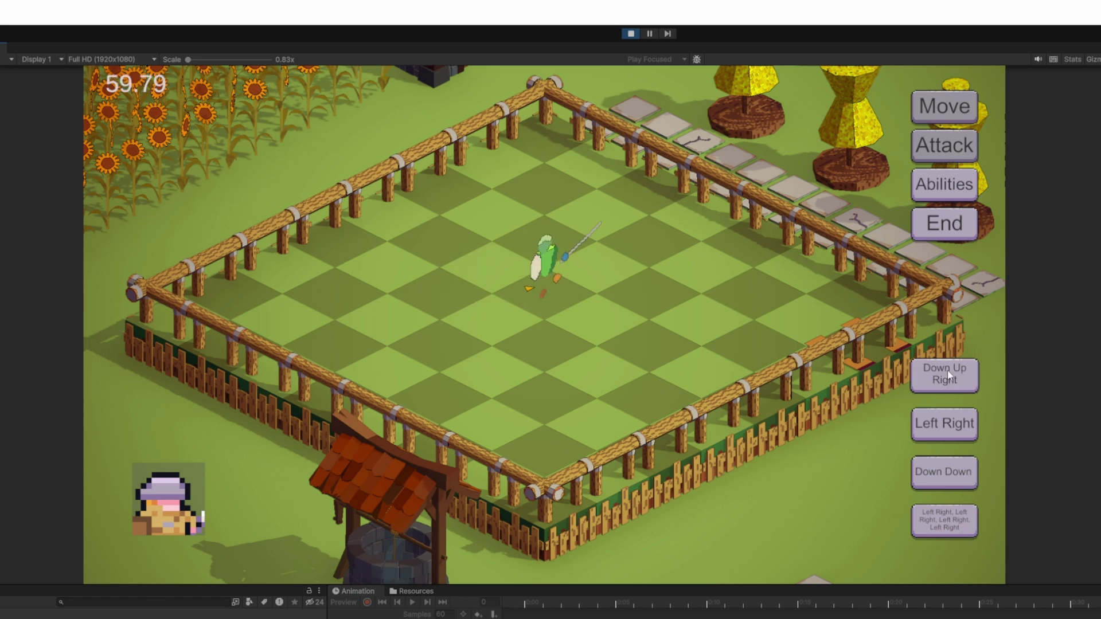
pyautogui.click(948, 423)
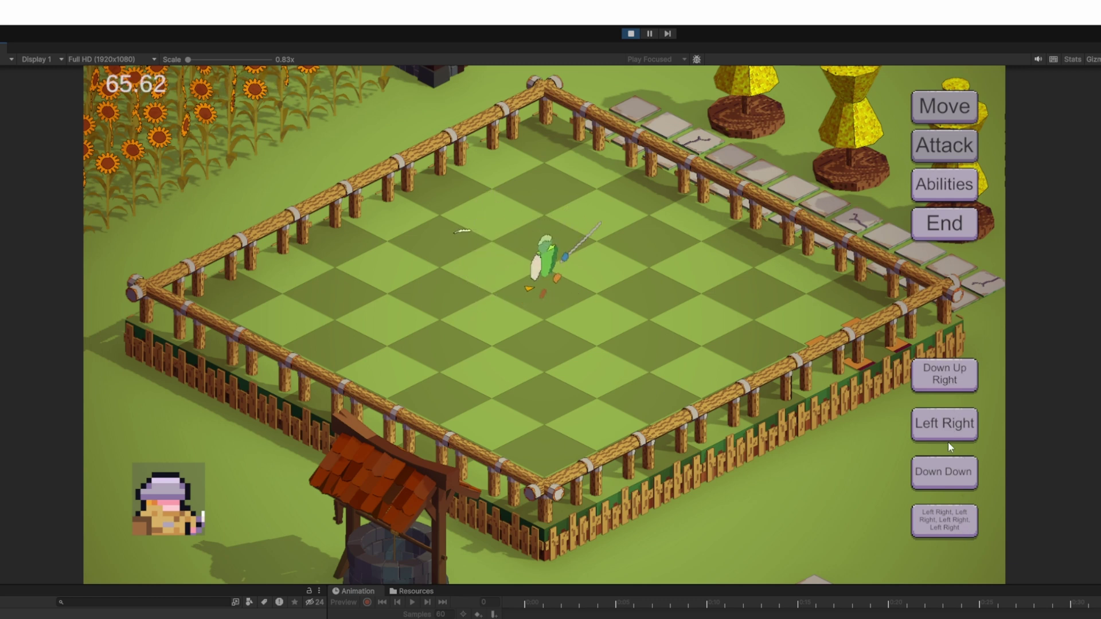
pyautogui.click(958, 527)
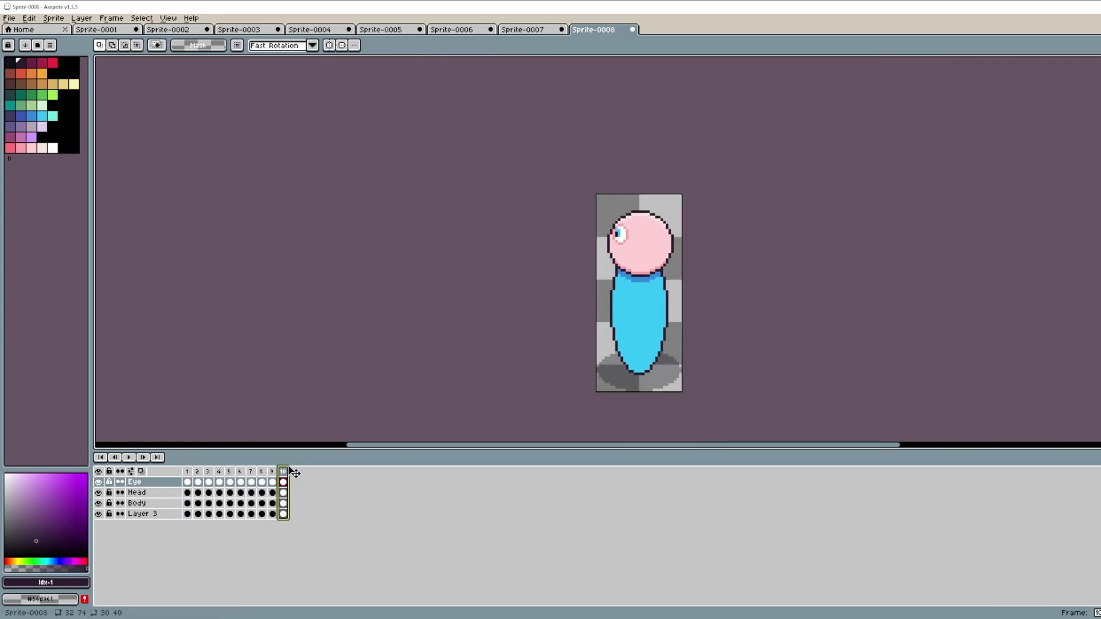
# Switch to Aseprite and select frame 10 of the minion animation in Sprite-0008.
pyautogui.click(283, 471)
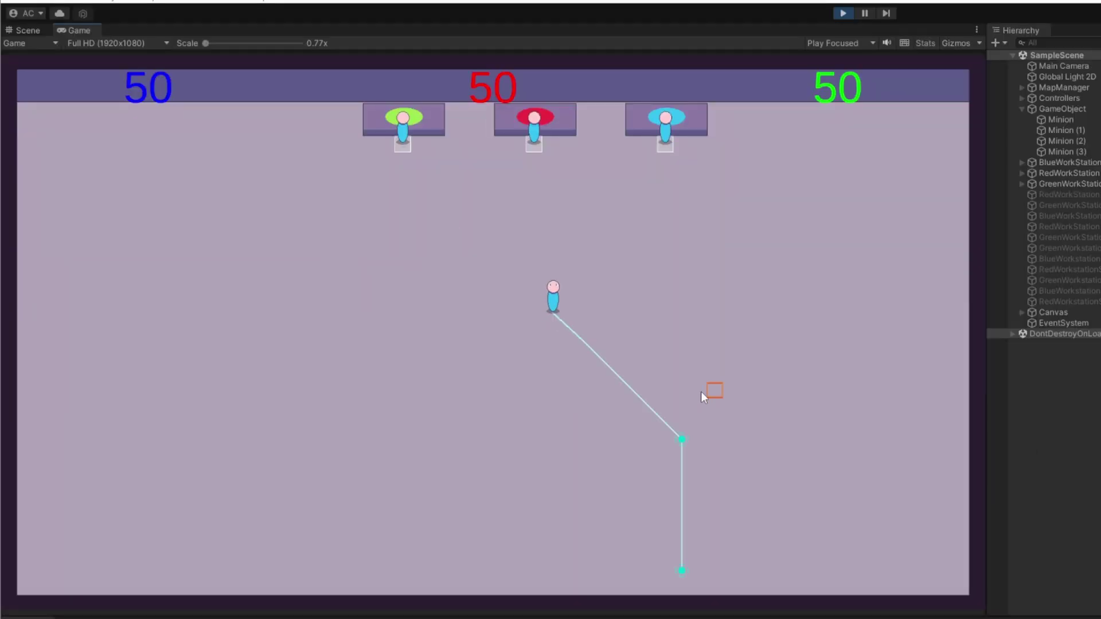
# Switch to the minion prototype running in Unity and mark a floor tile below the blue workstation.
pyautogui.click(731, 394)
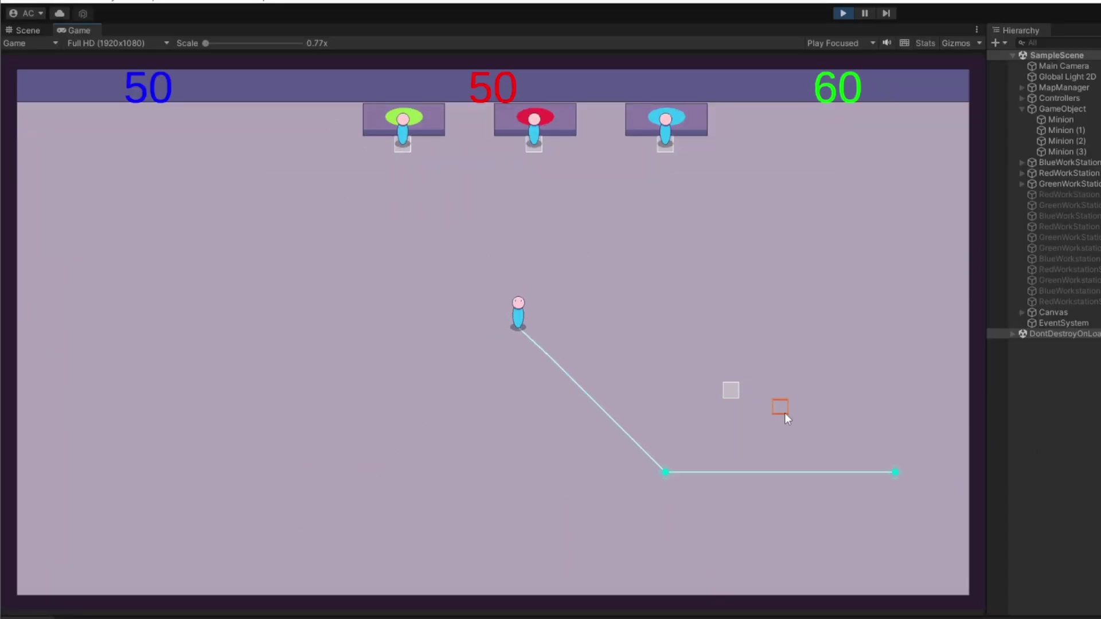